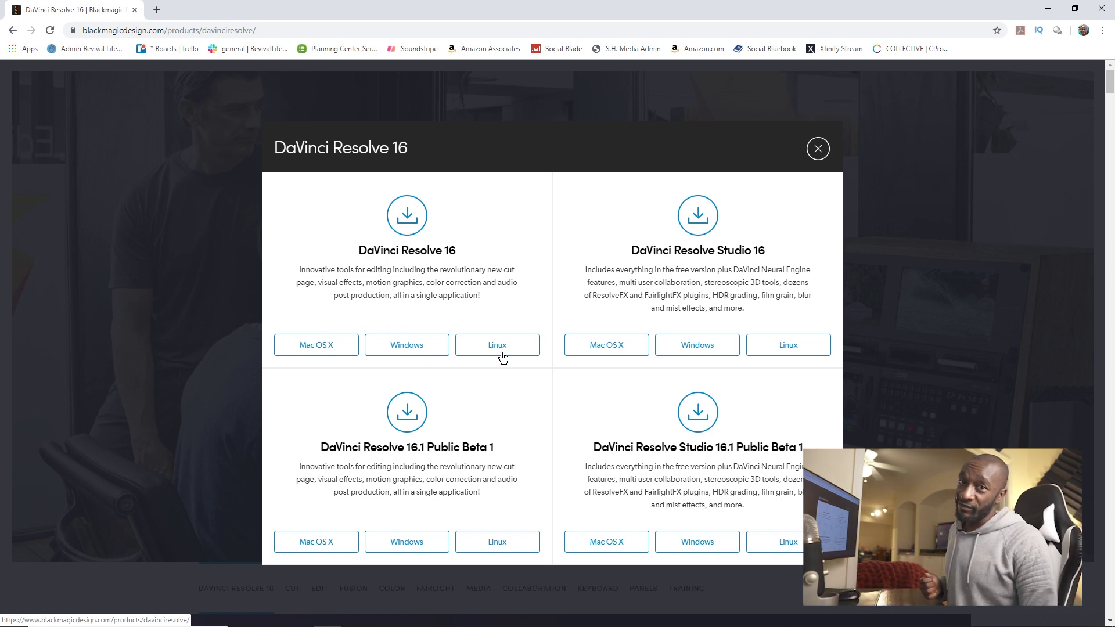
Close the DaVinci Resolve download page and browser, and create a new project named DR Tut in DaVinci Resolve
click(819, 149)
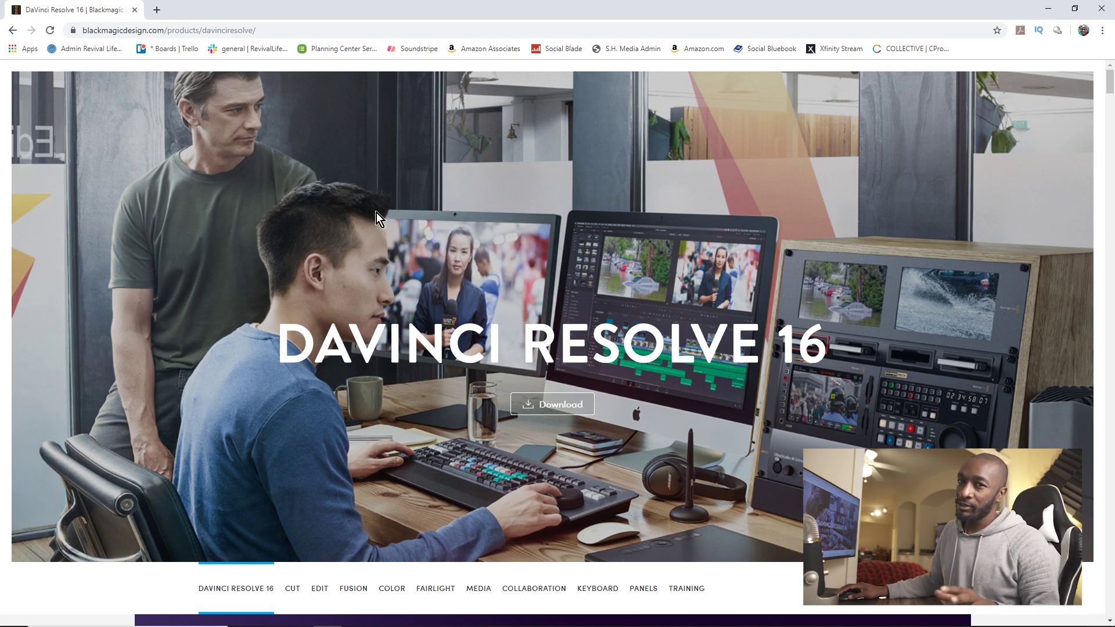
click(1101, 8)
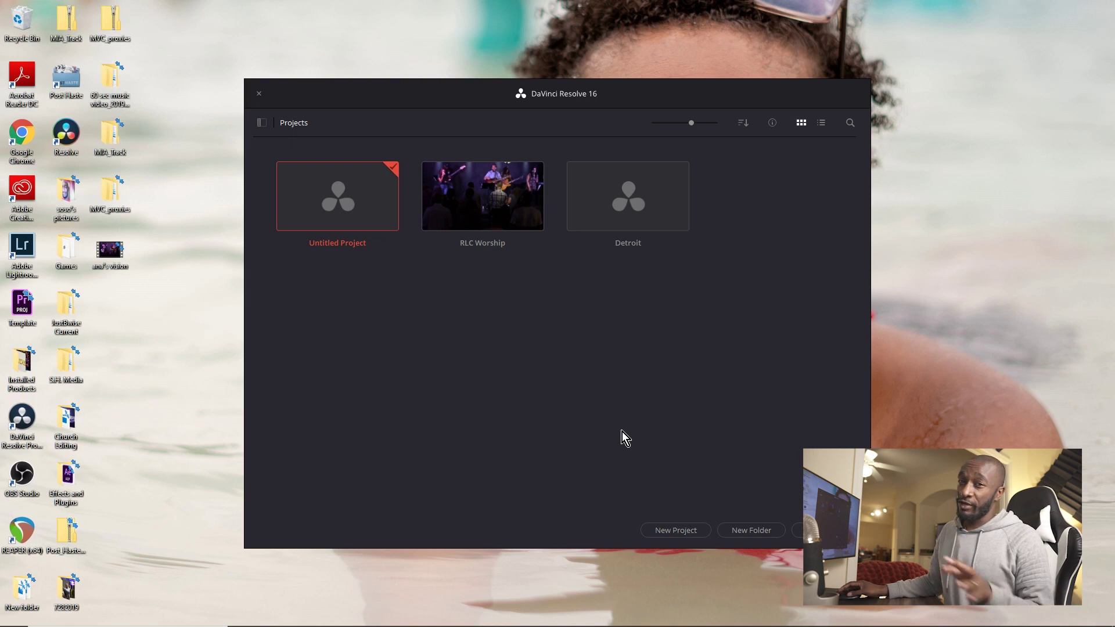
click(672, 530)
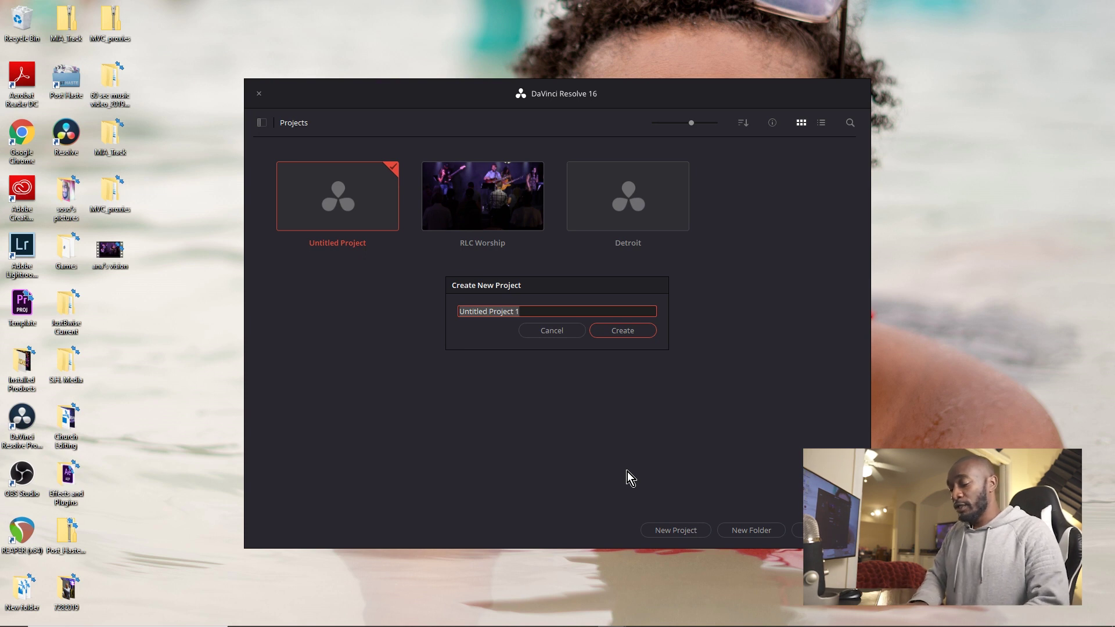
text(DR Tut)
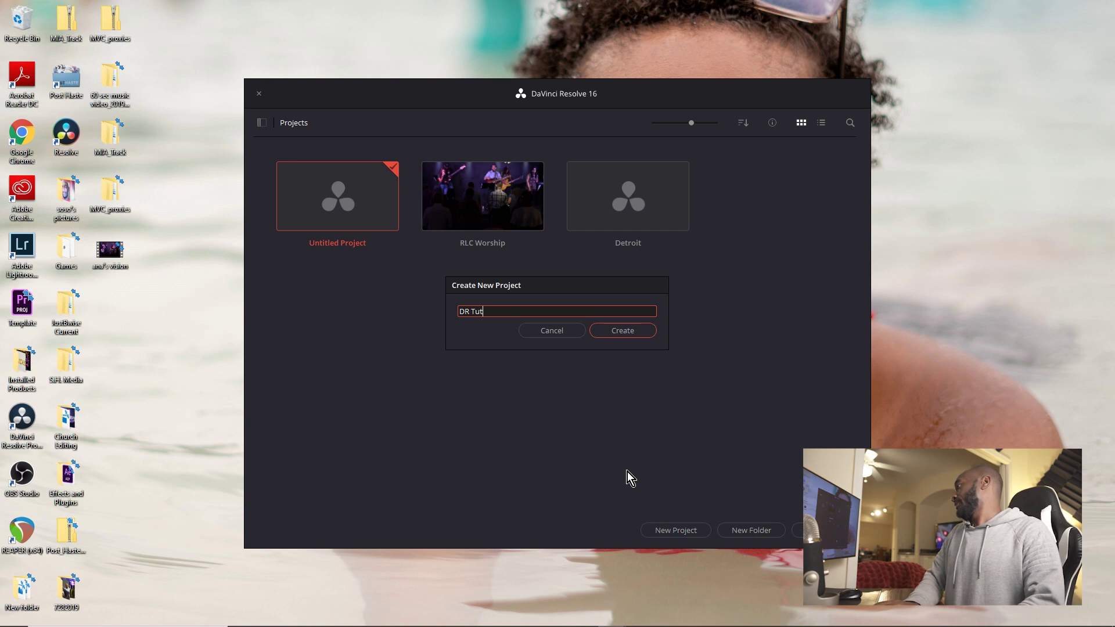
click(622, 332)
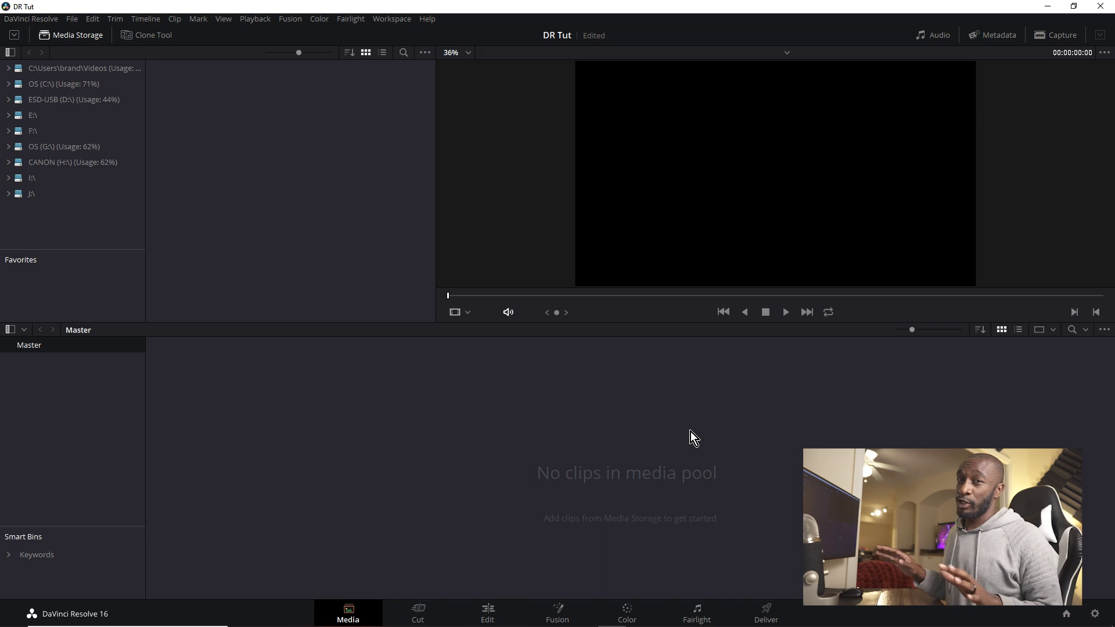
Review the timeline resolution options in the master project settings and close the settings without changes
click(72, 19)
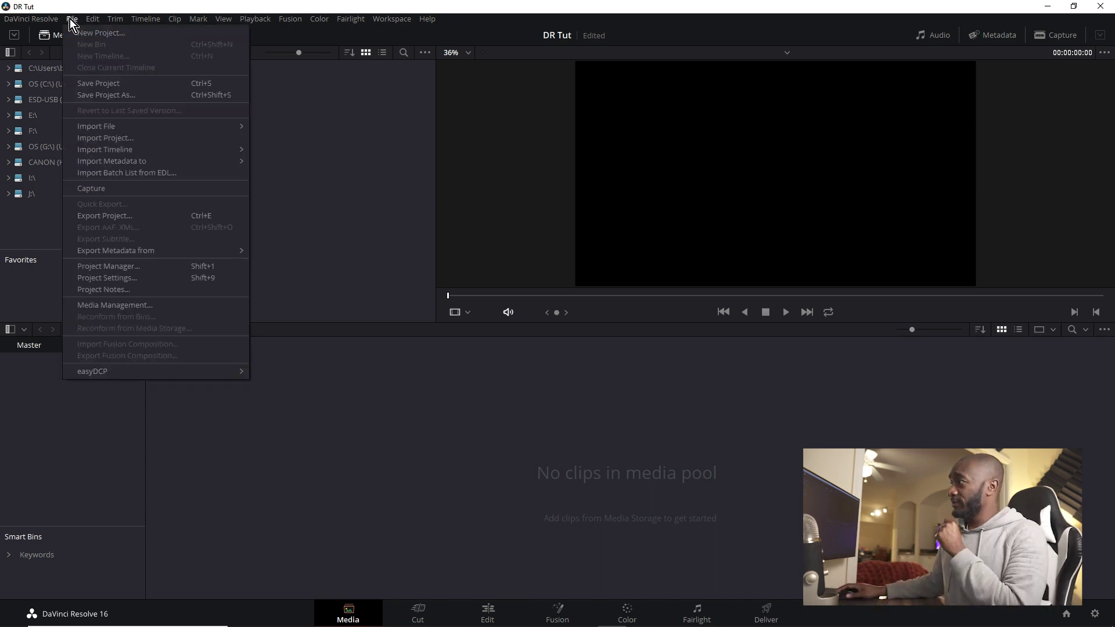
click(105, 280)
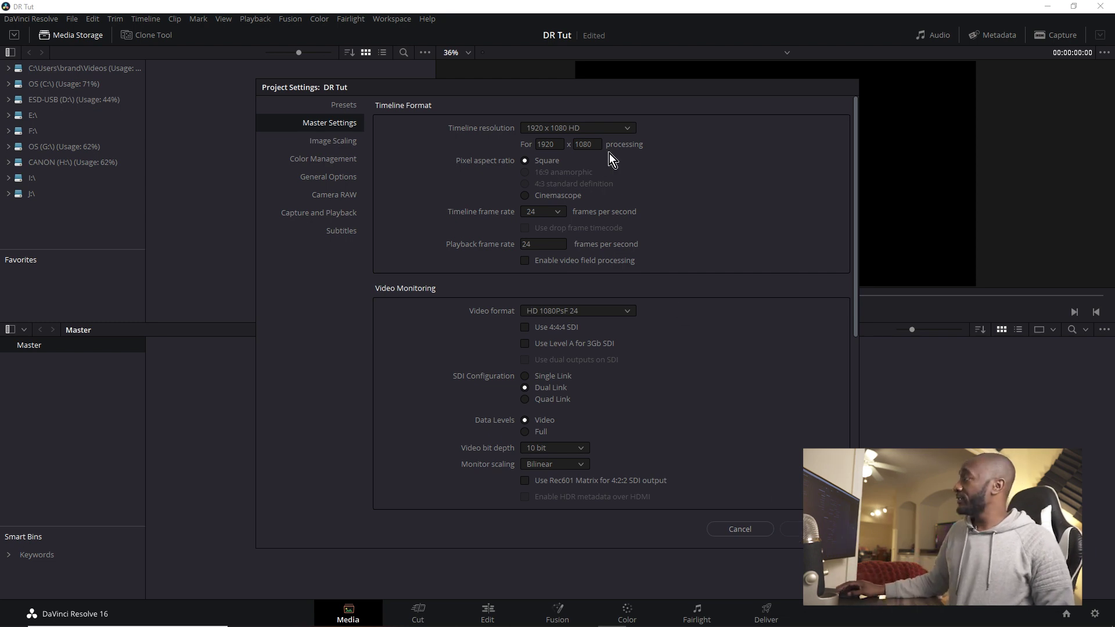
click(607, 128)
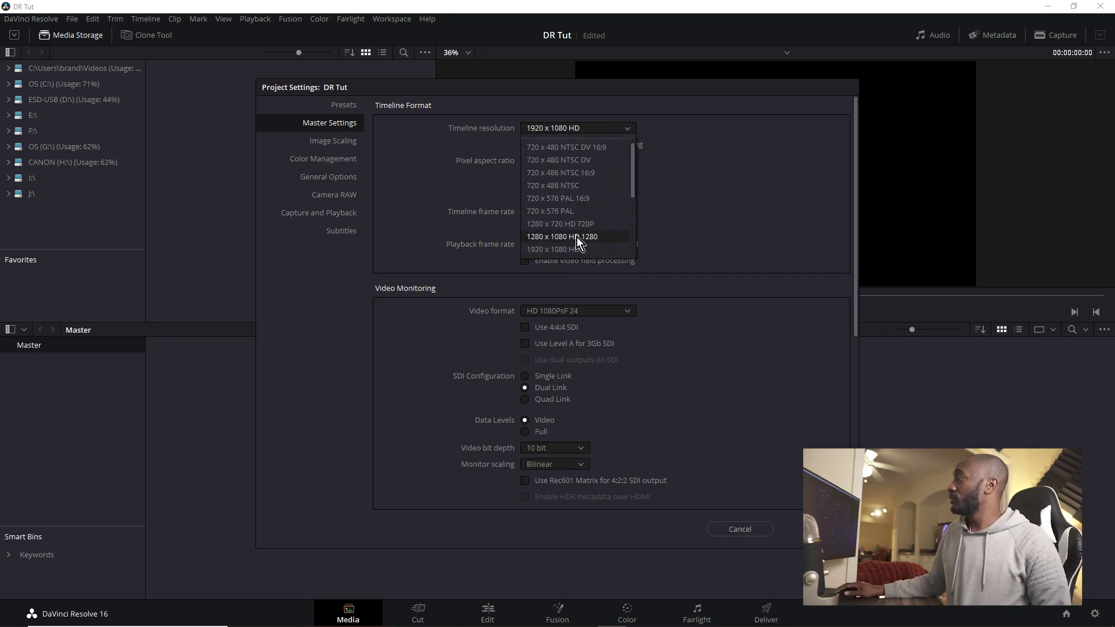
click(689, 219)
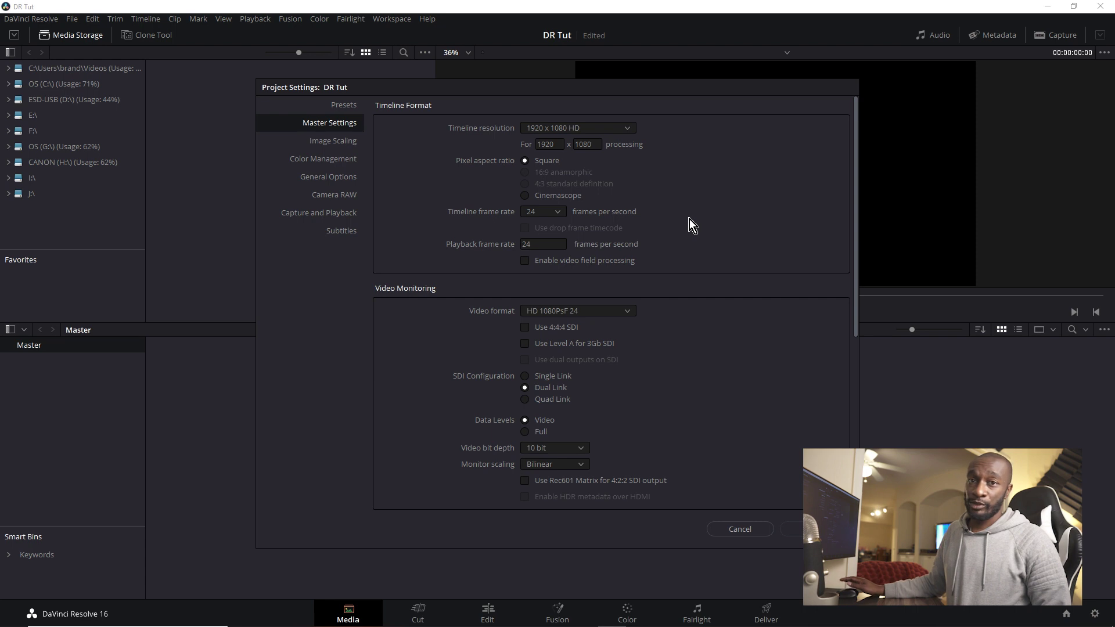
click(731, 525)
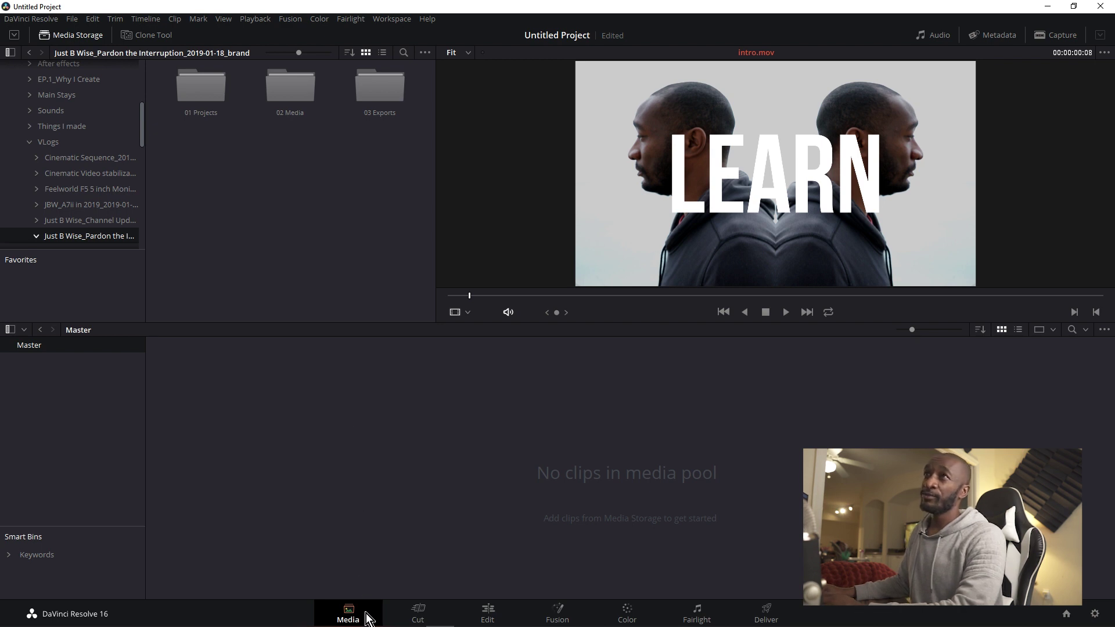
View the Cut, Edit and Deliver workspaces and return to the Media workspace
click(422, 610)
click(488, 613)
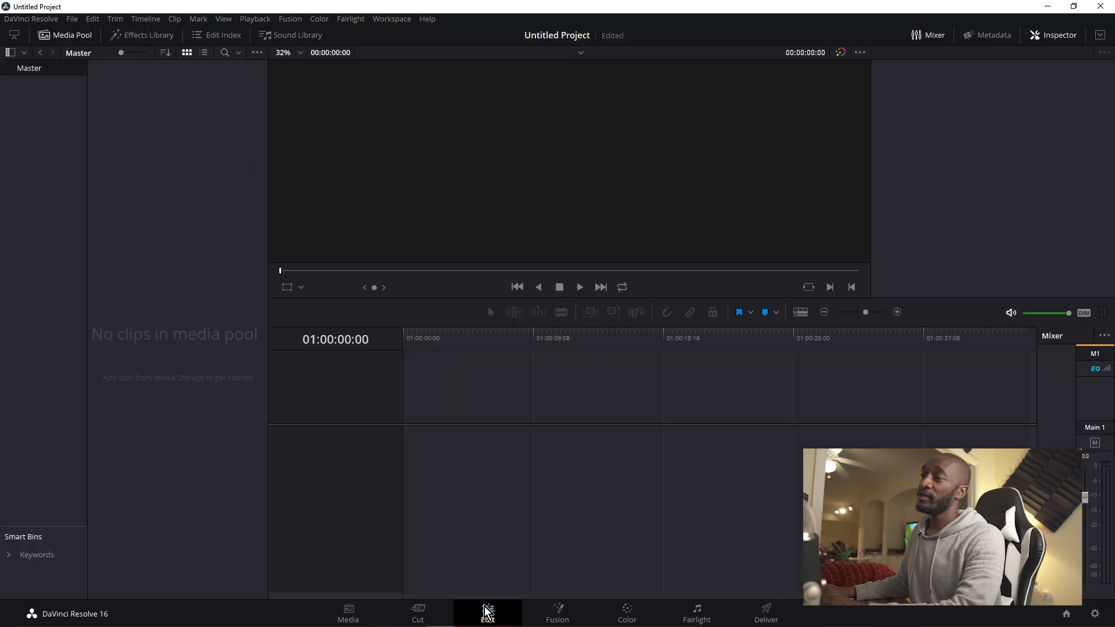
click(766, 614)
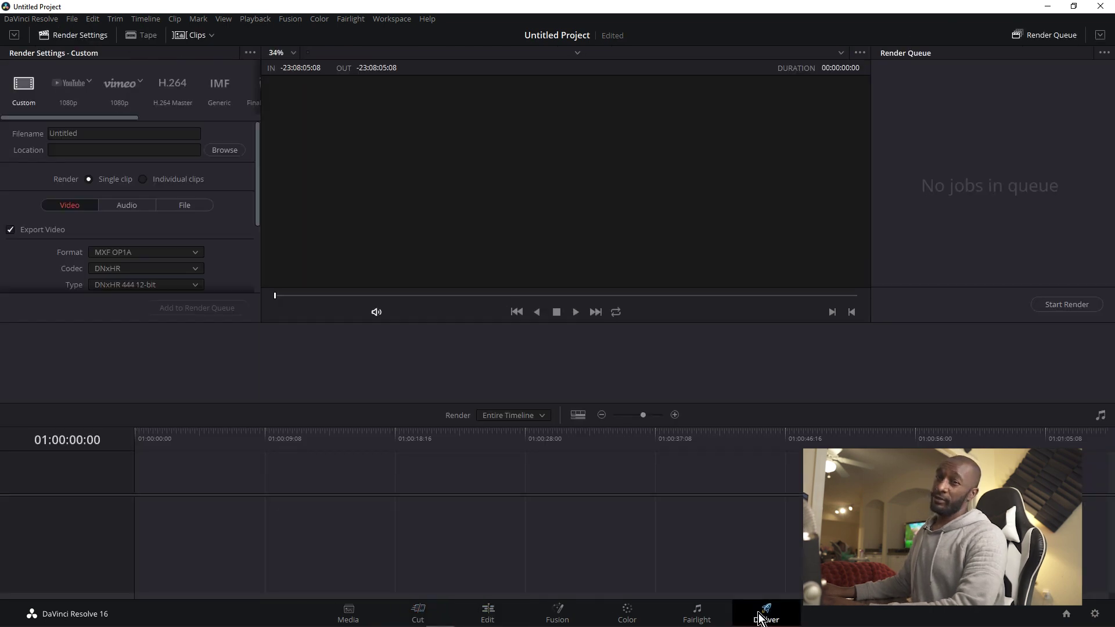
click(351, 615)
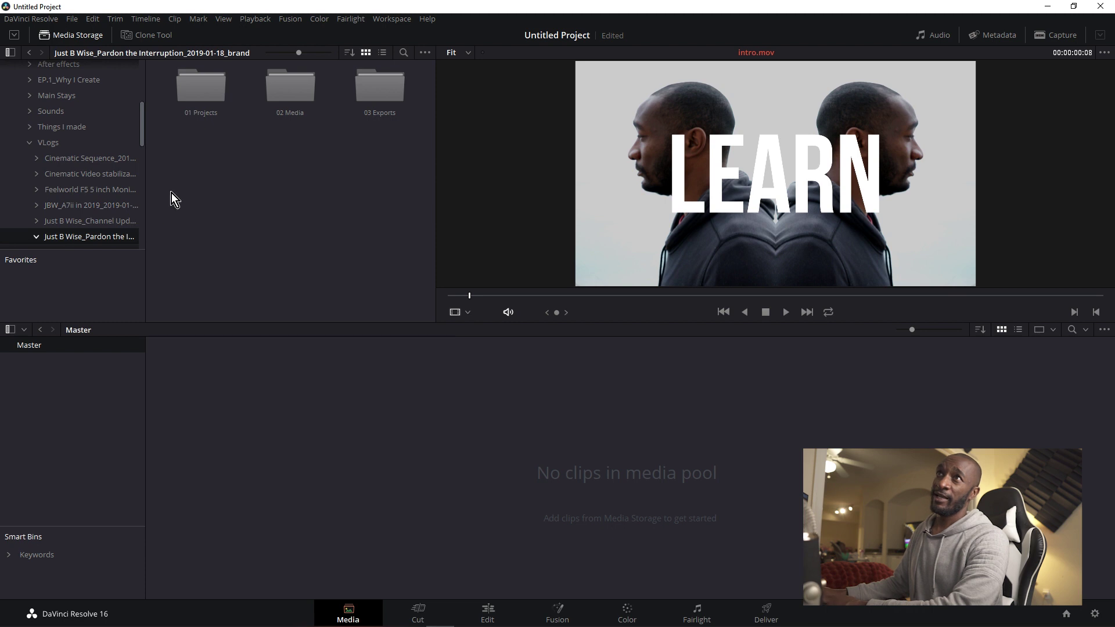
Browse the storage folders, look inside the vlog project's 02 Media folder, and go back to its parent folder
scroll(74, 151, up, 5)
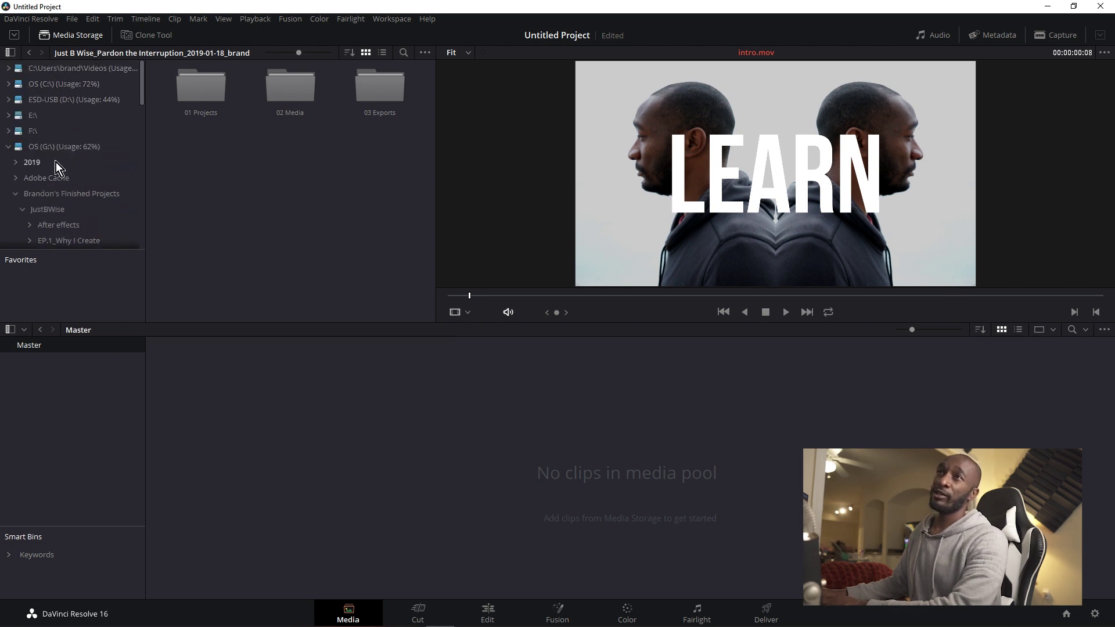
scroll(75, 178, down, 3)
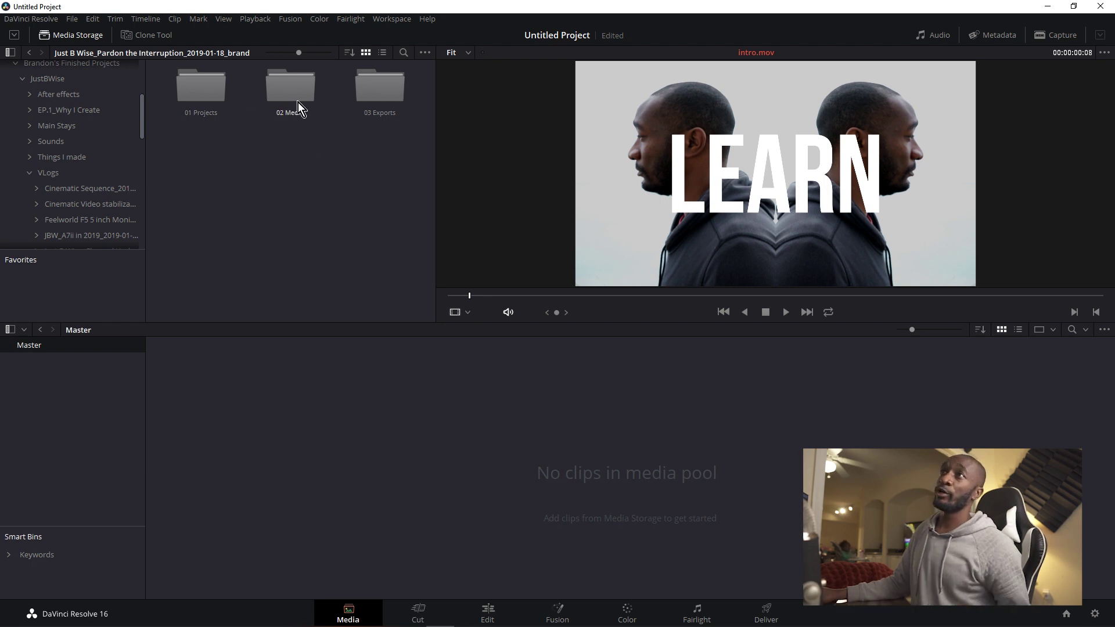
double_click(283, 93)
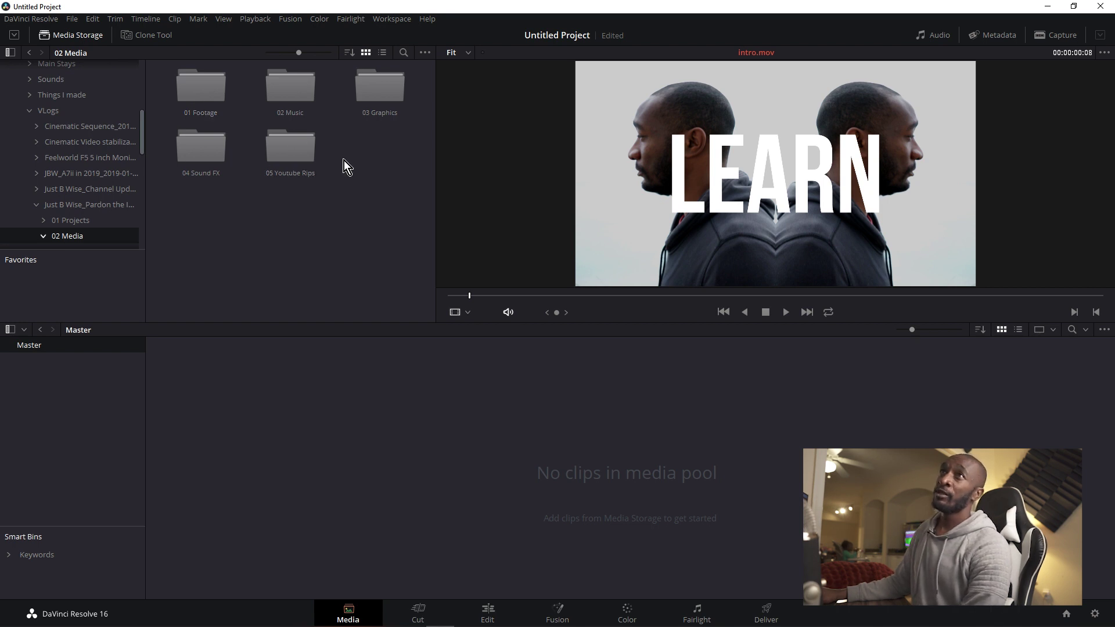
click(31, 53)
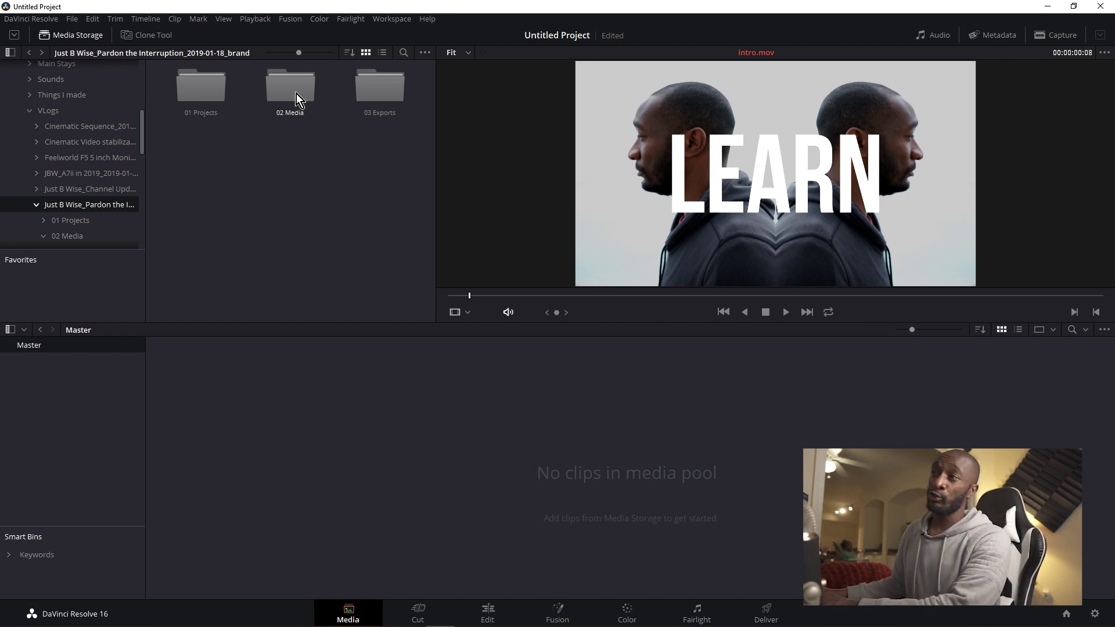
Import the 02 Media folder's clips loose into the Master bin, keeping the project frame rate, and undo the import
drag(296, 92, 568, 510)
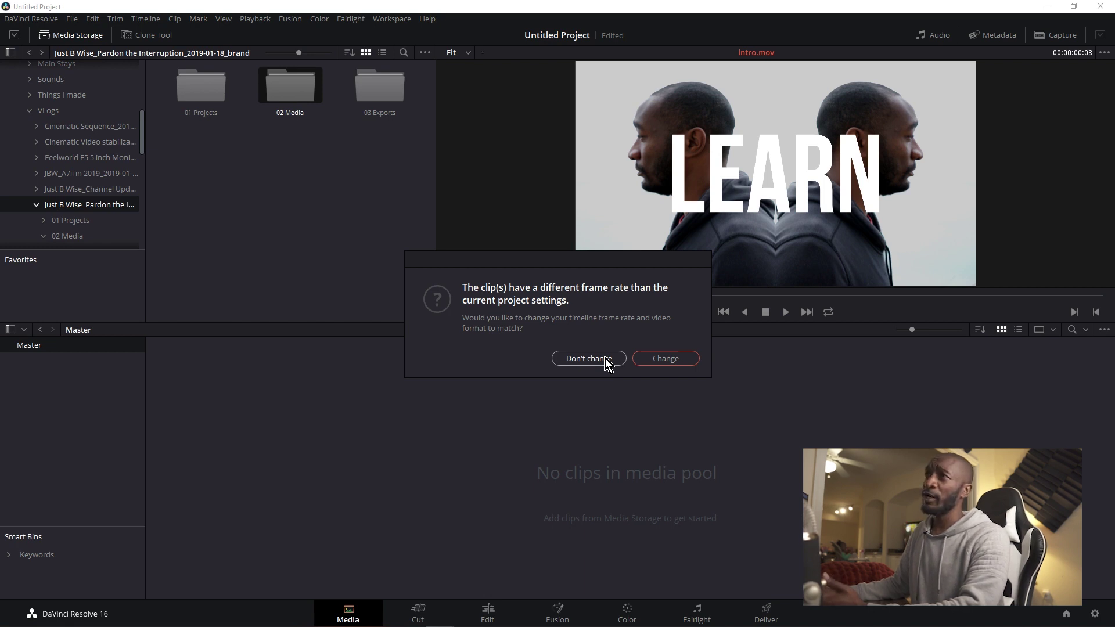
click(589, 358)
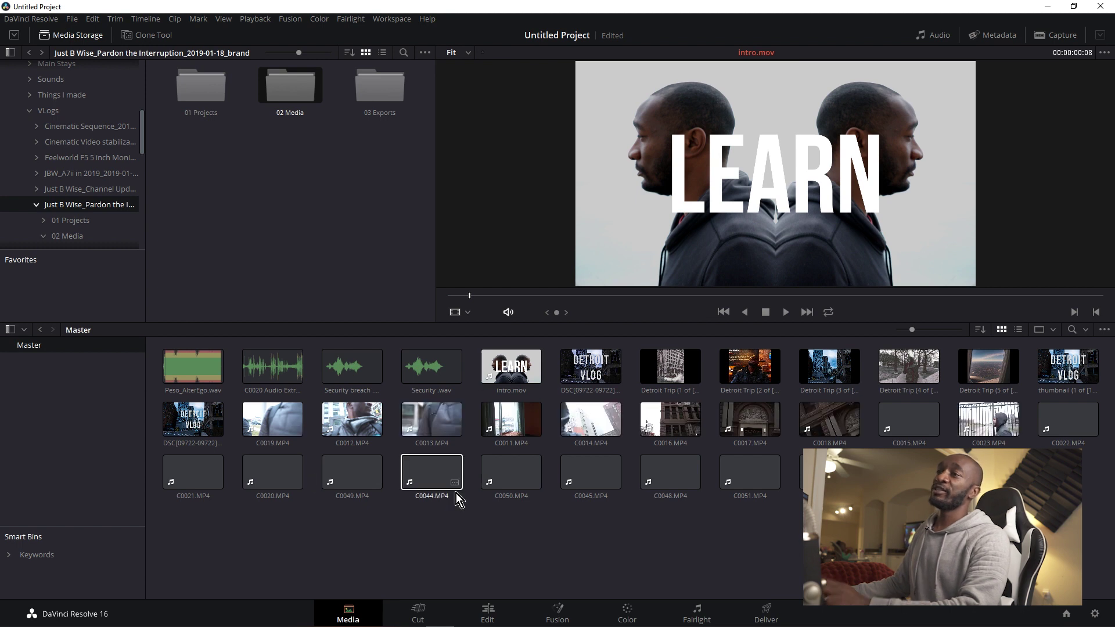
click(488, 469)
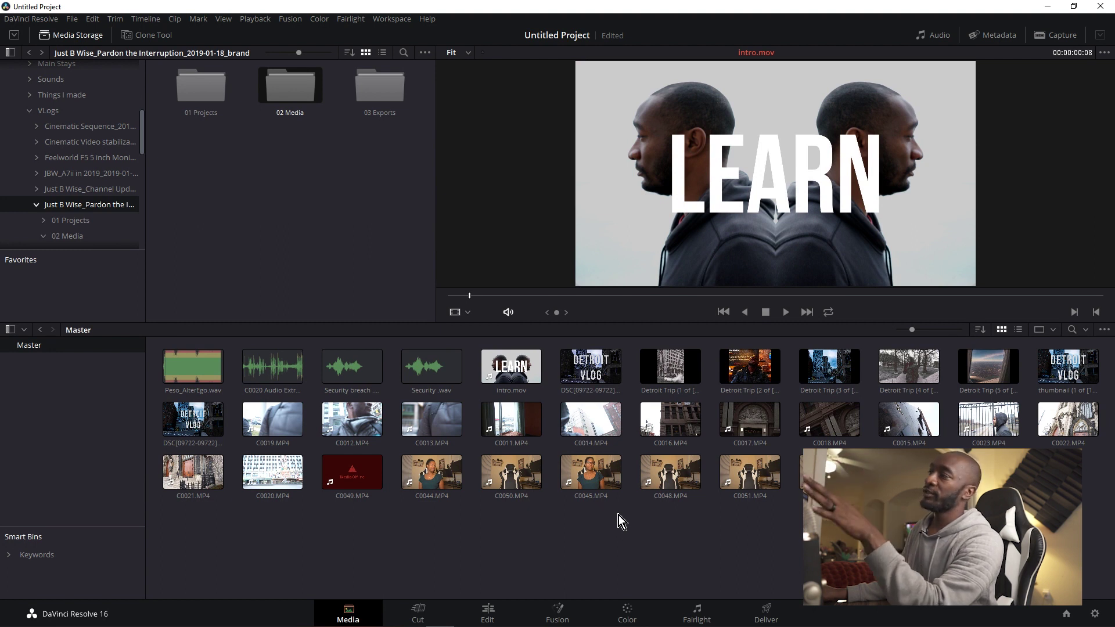
drag(1092, 522, 629, 530)
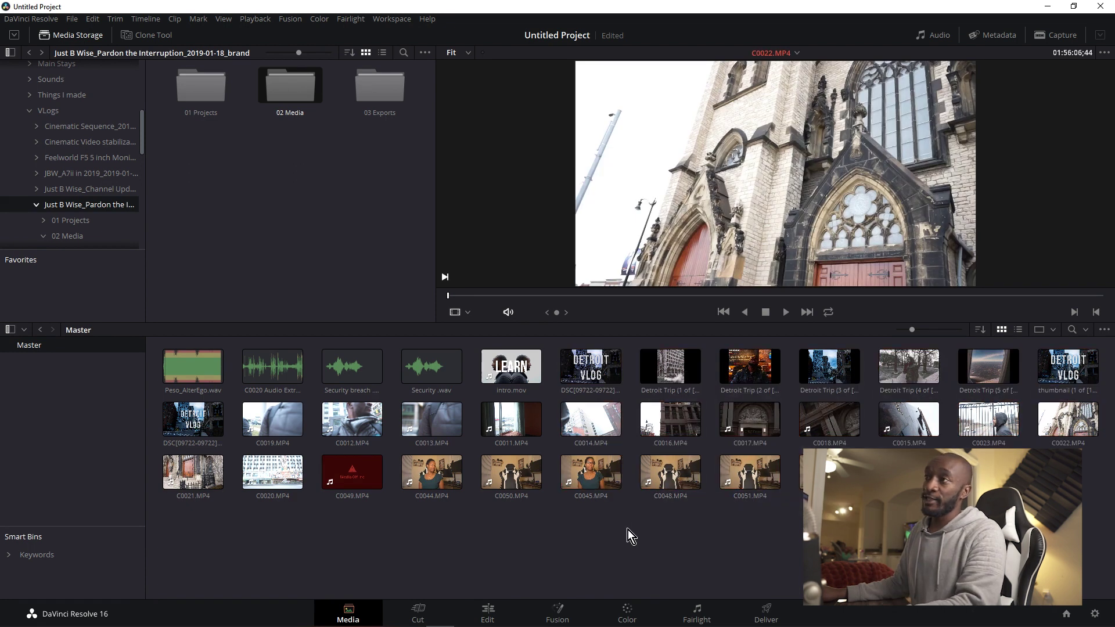
key(ctrl+z)
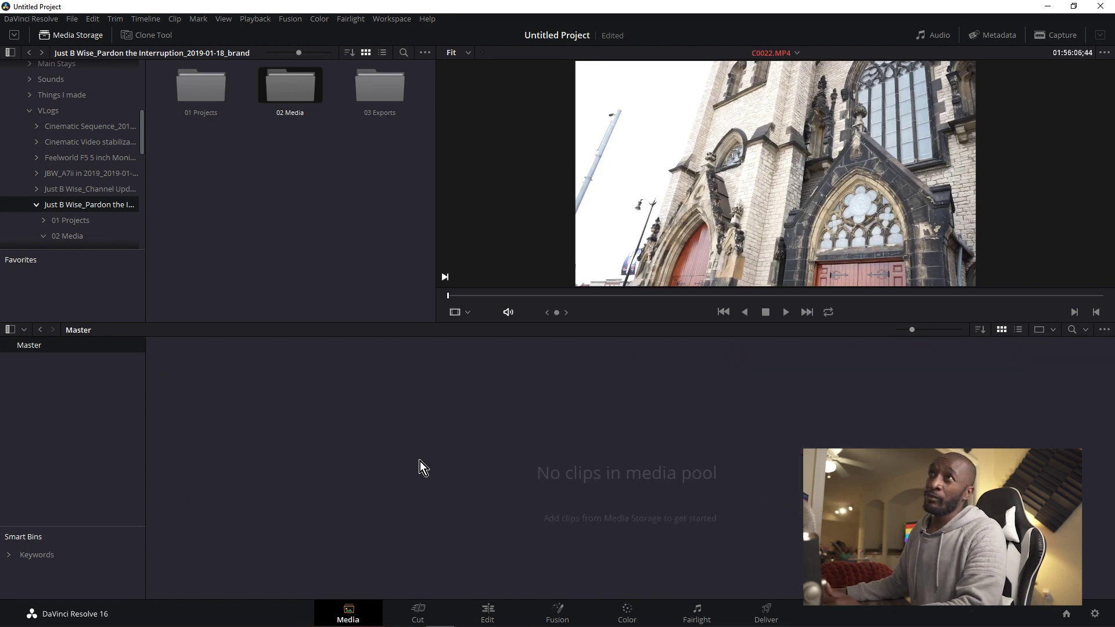
Import the 02 Media folder as bins with its subfolder structure, keeping the project frame rate, and open the 02 Media bin
drag(92, 357, 59, 402)
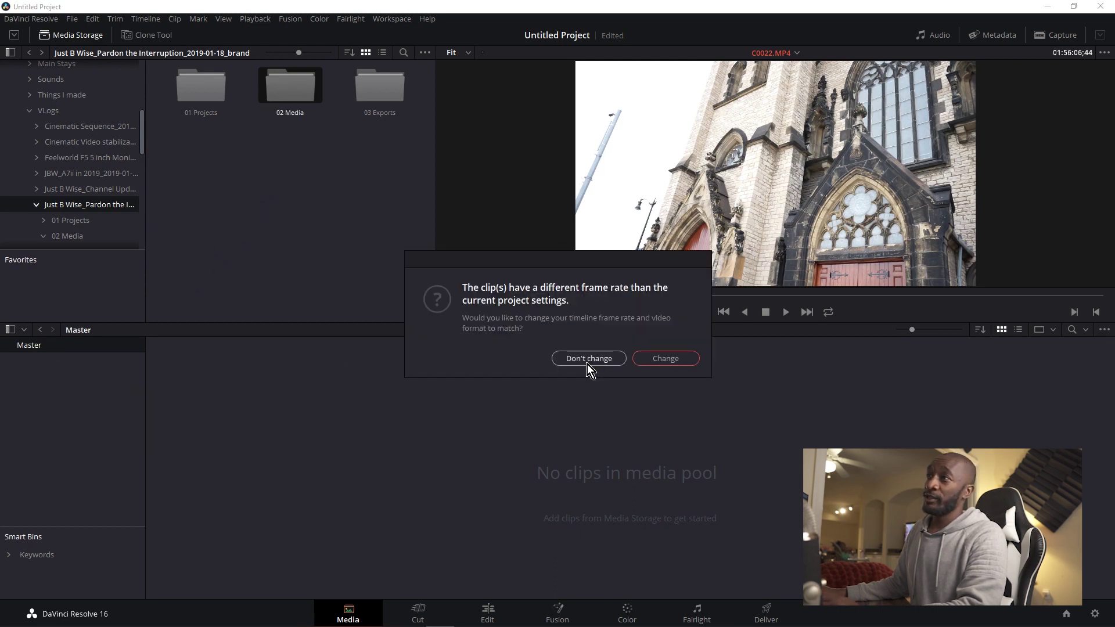
click(589, 359)
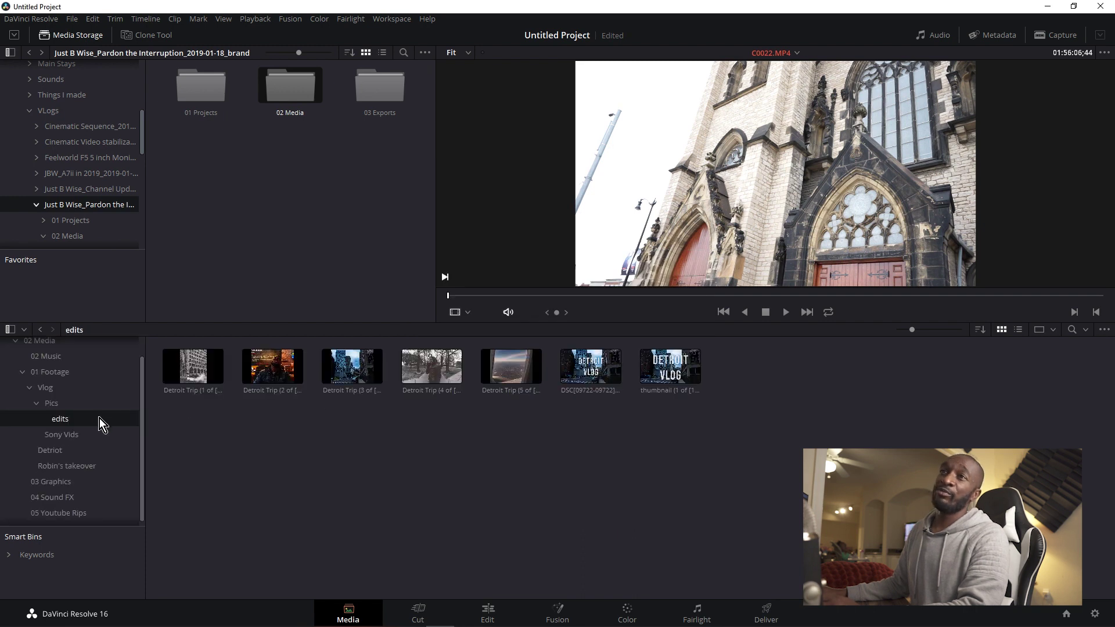
scroll(53, 420, up, 1)
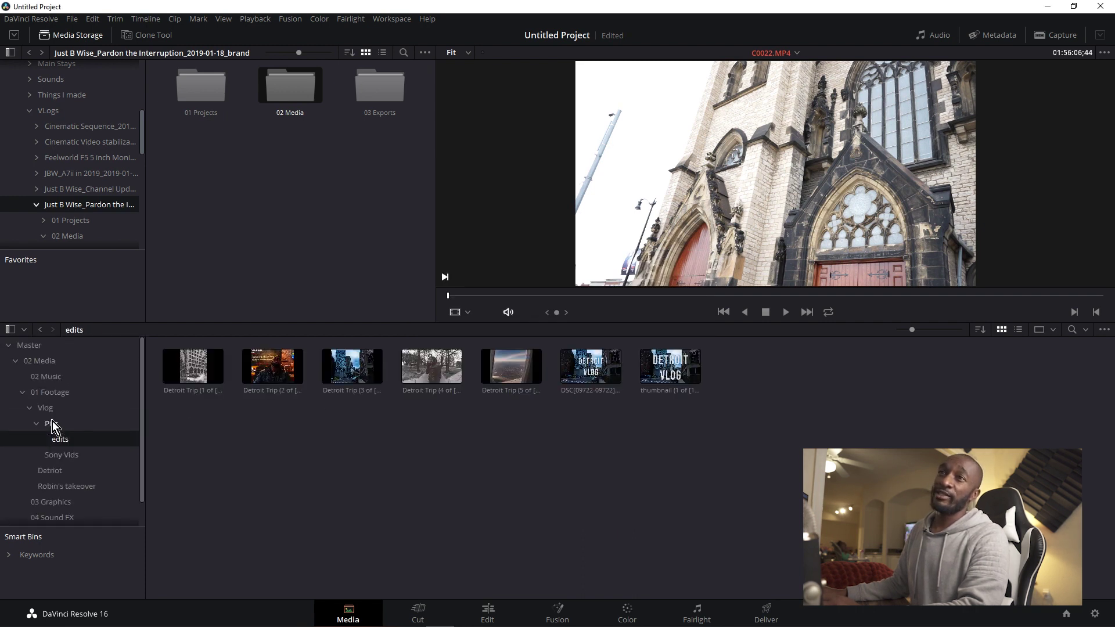
click(49, 364)
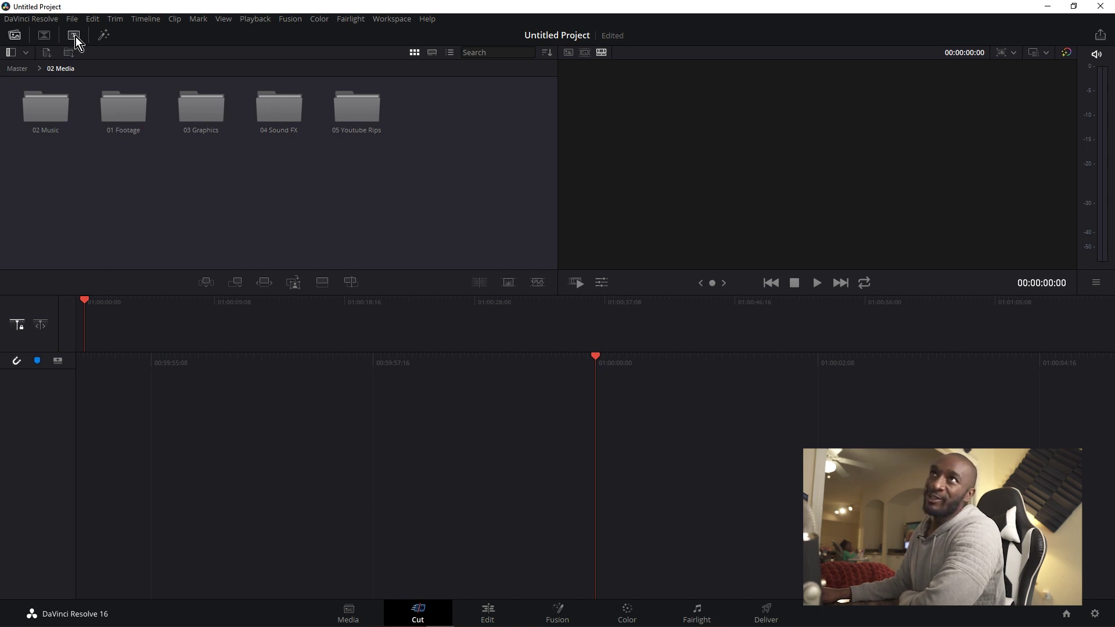
Toggle the Cut page's media pool and look through its transitions, titles and effects libraries
click(19, 37)
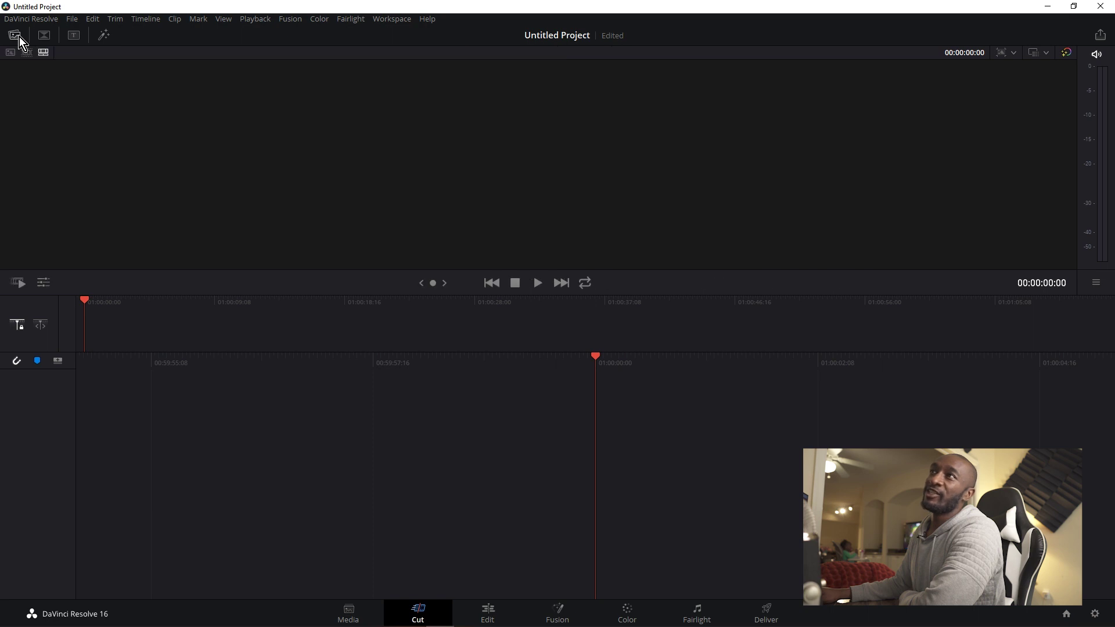
click(19, 37)
click(20, 37)
click(19, 37)
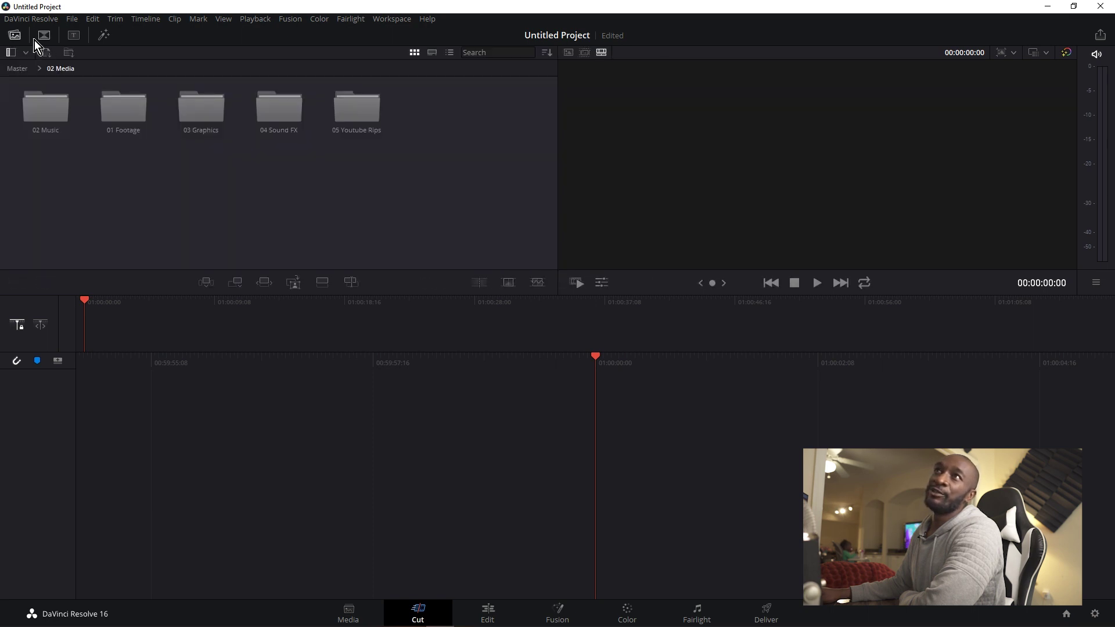
click(45, 36)
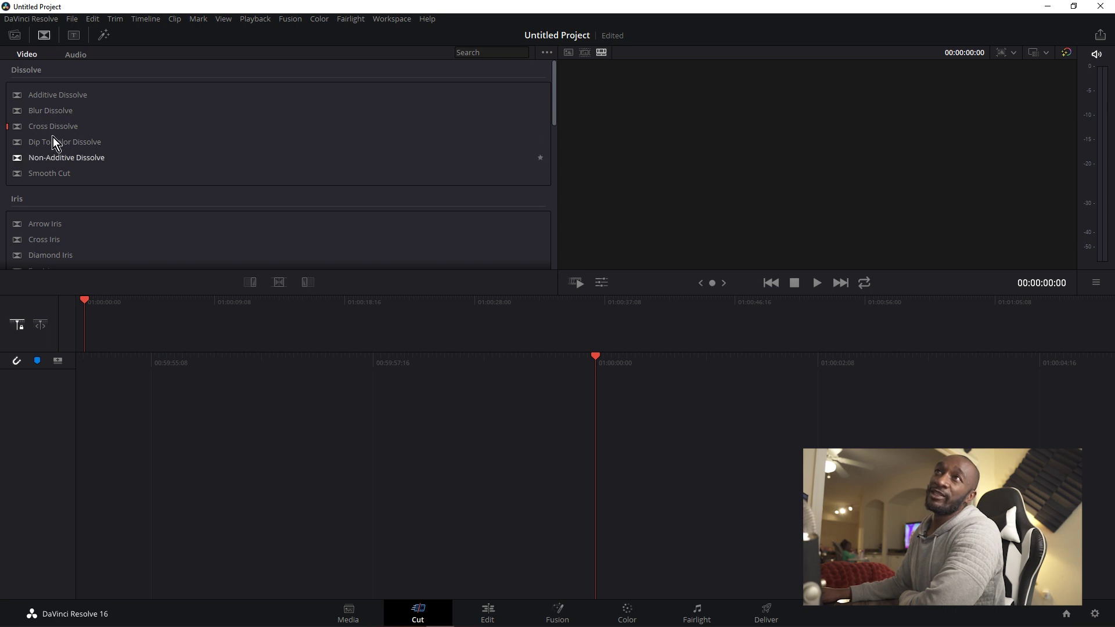
click(75, 37)
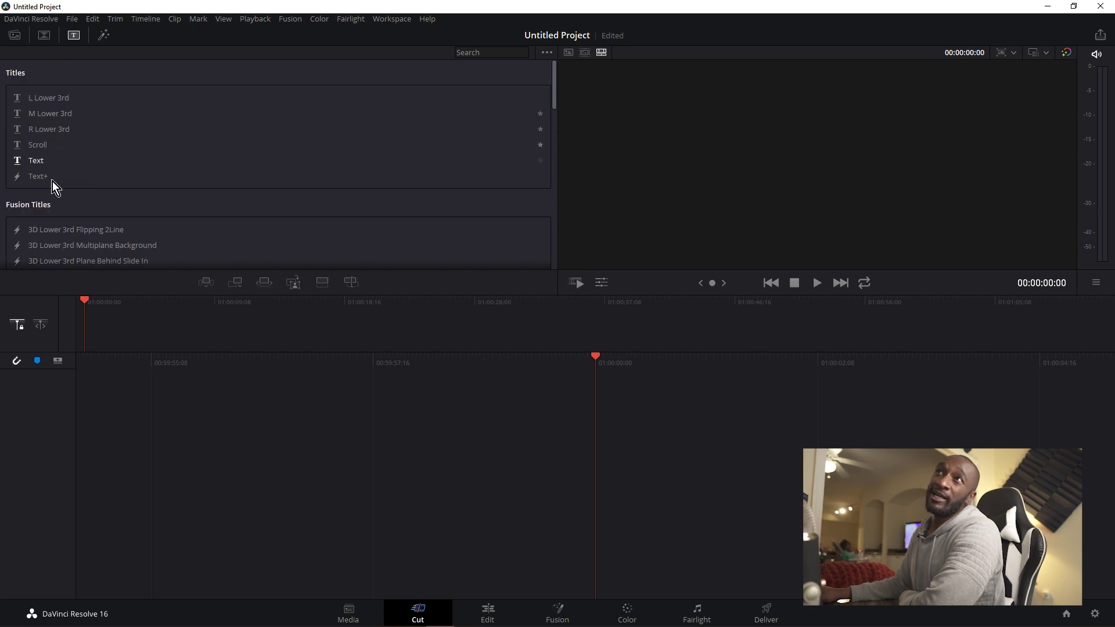
click(103, 37)
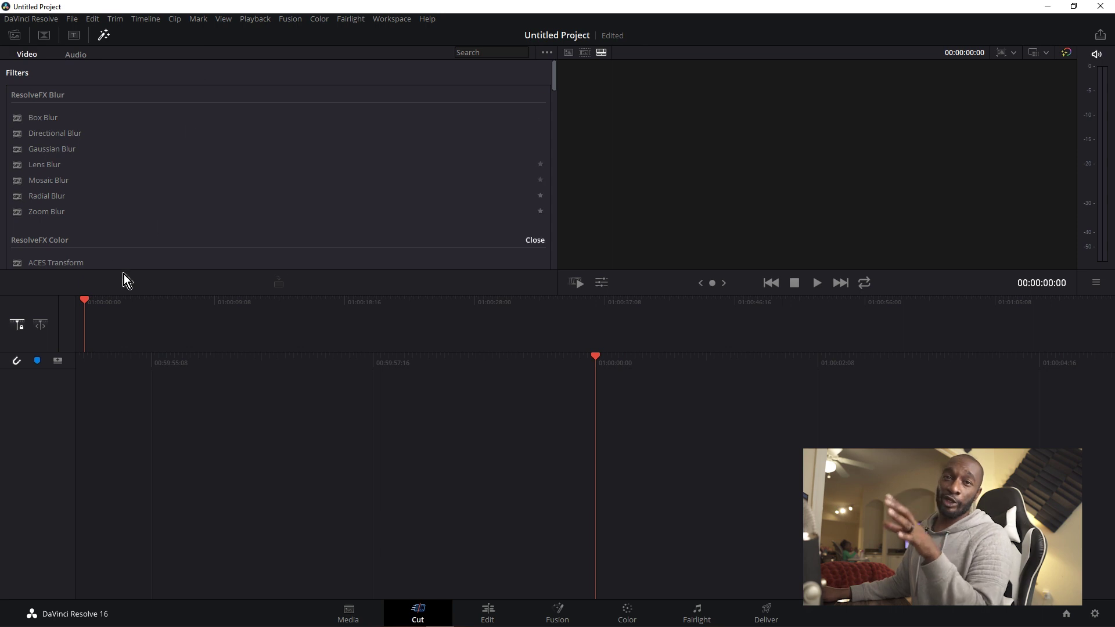
Create a timeline from clip C0023.MP4 in the Detriot footage bin and delete the clip from it
click(18, 36)
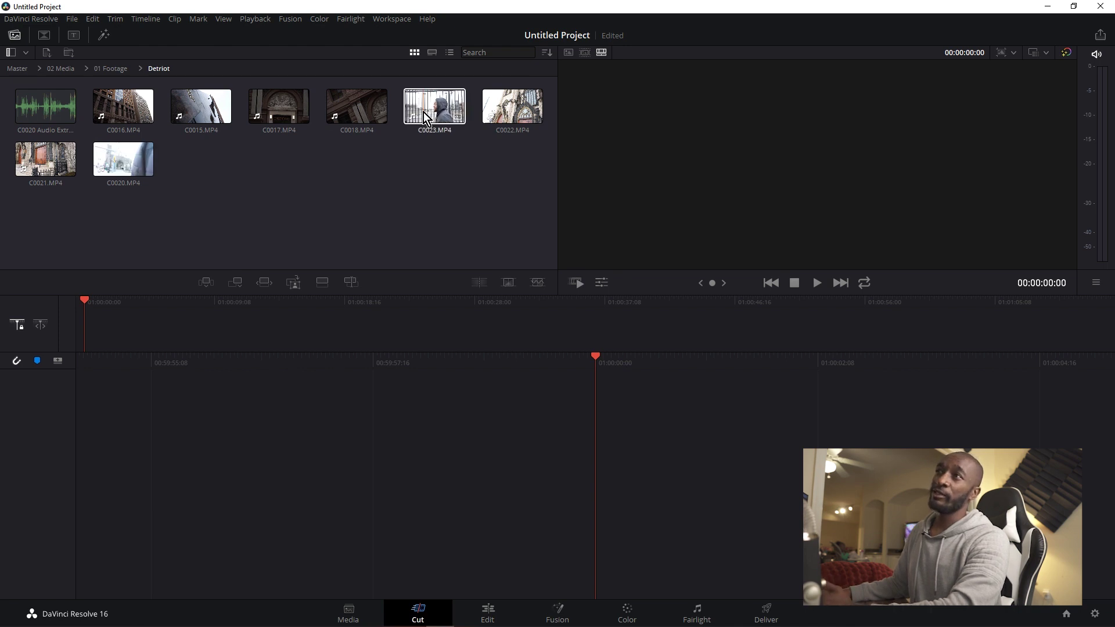
drag(424, 113, 627, 491)
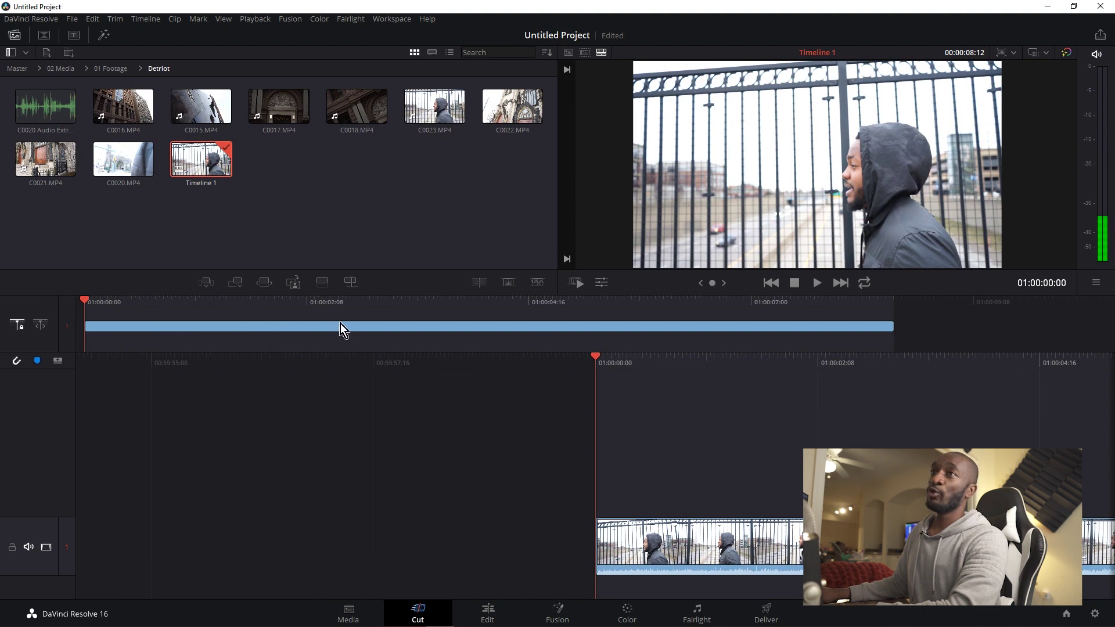
drag(94, 301, 50, 323)
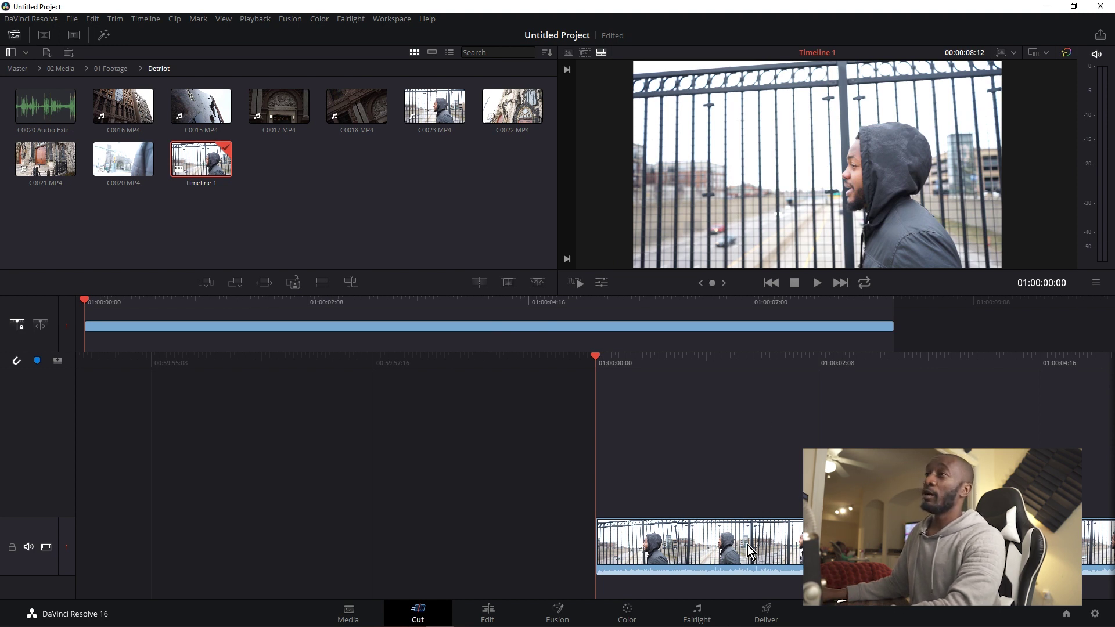
key(Delete)
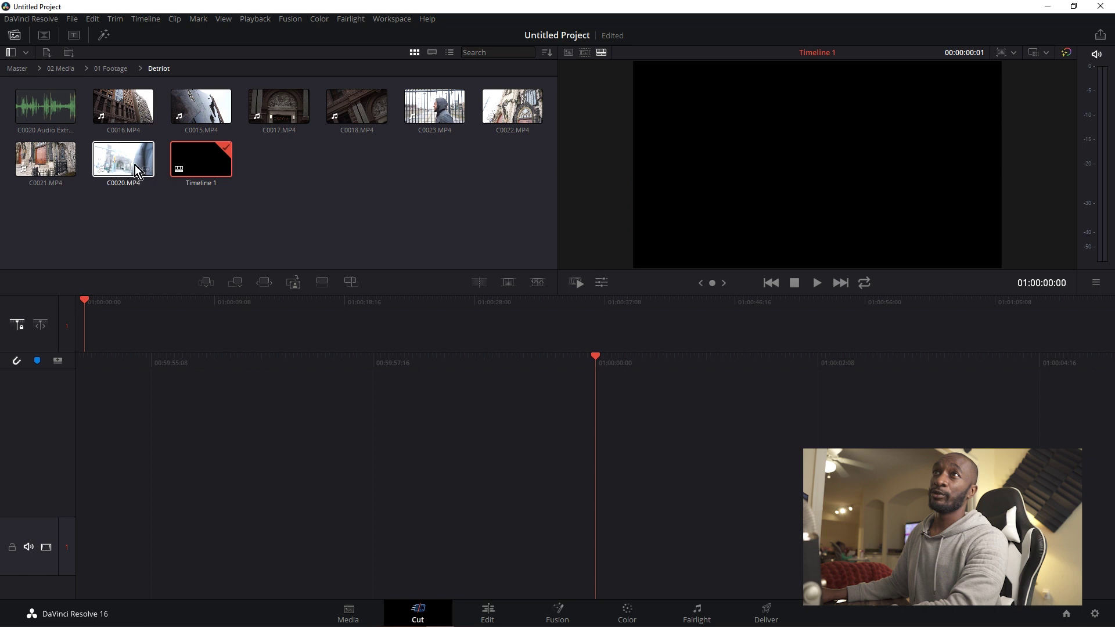
Open clip C0016.MP4 in the viewer and play it from its beginning to preview the footage
click(131, 111)
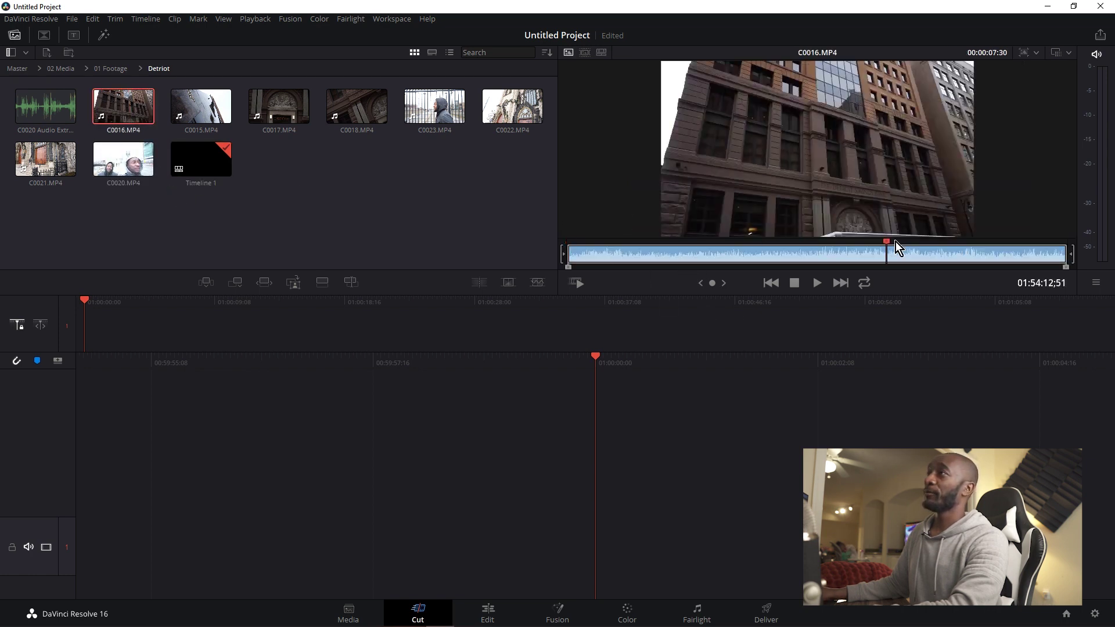
drag(888, 244, 523, 248)
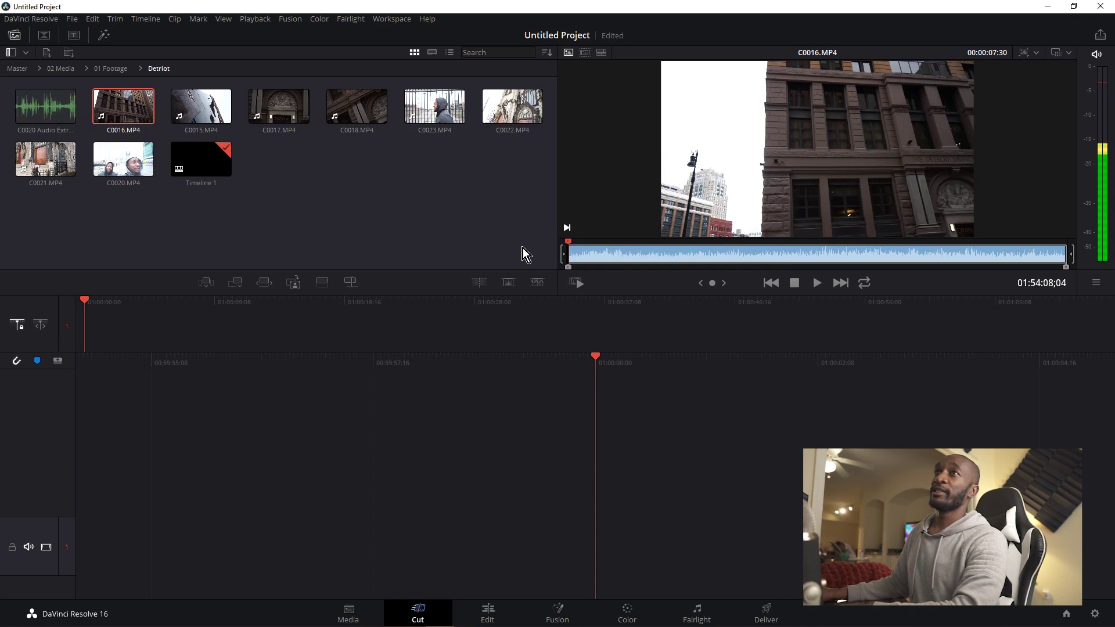
key(space)
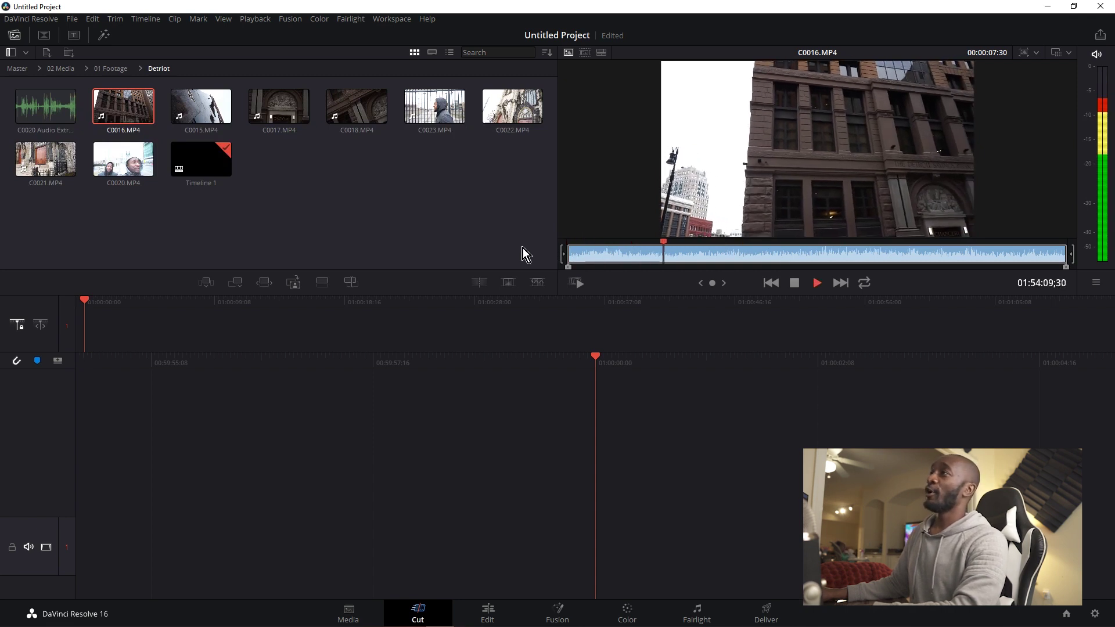
key(space)
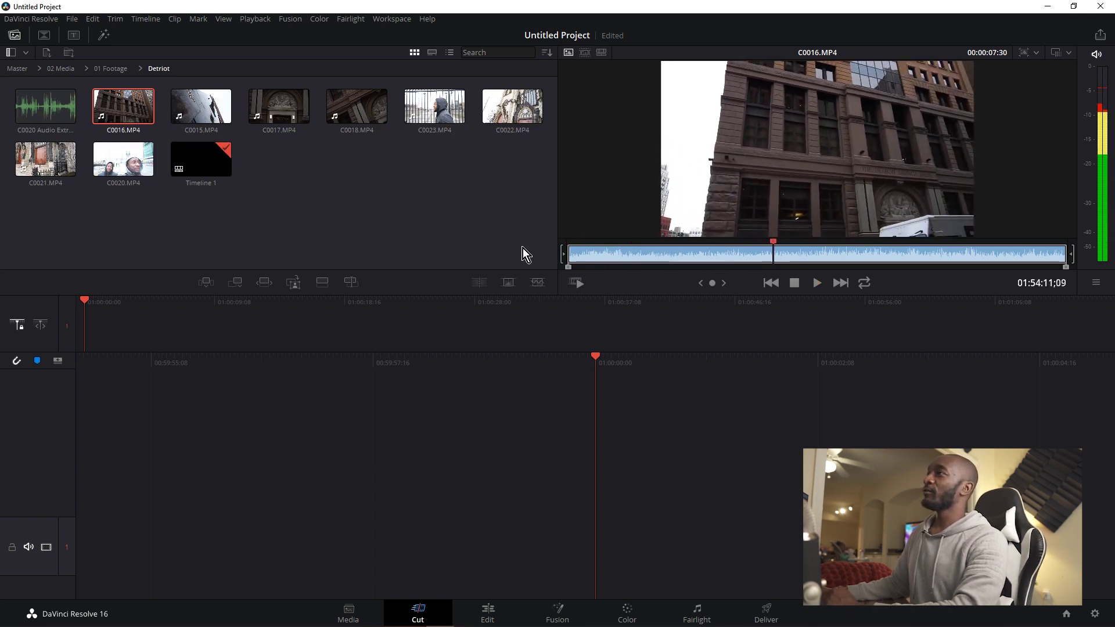
key(space)
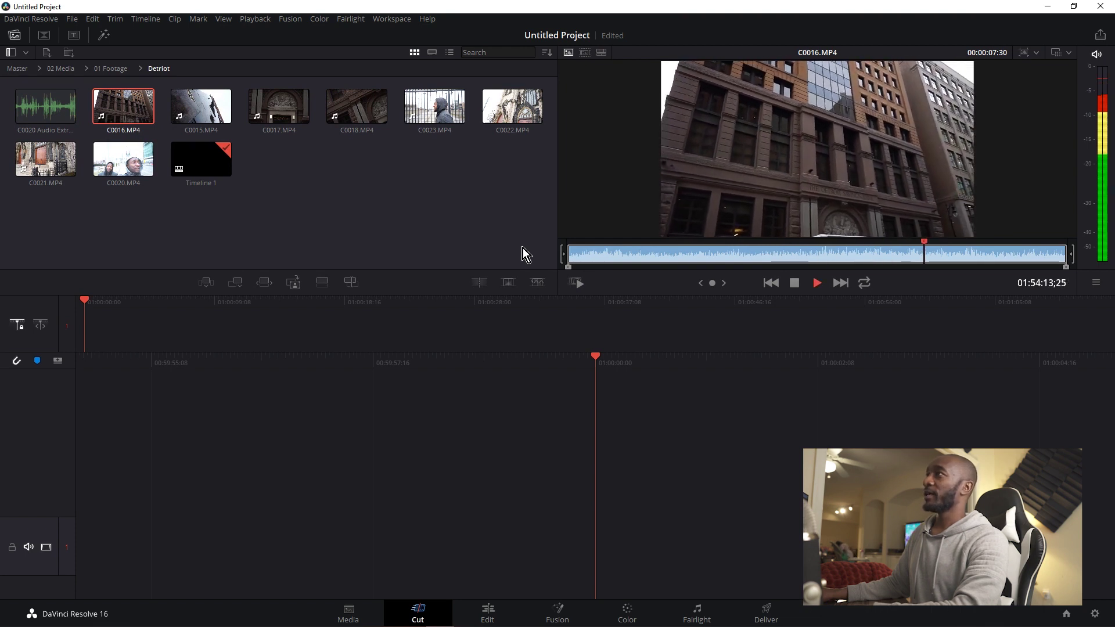
key(space)
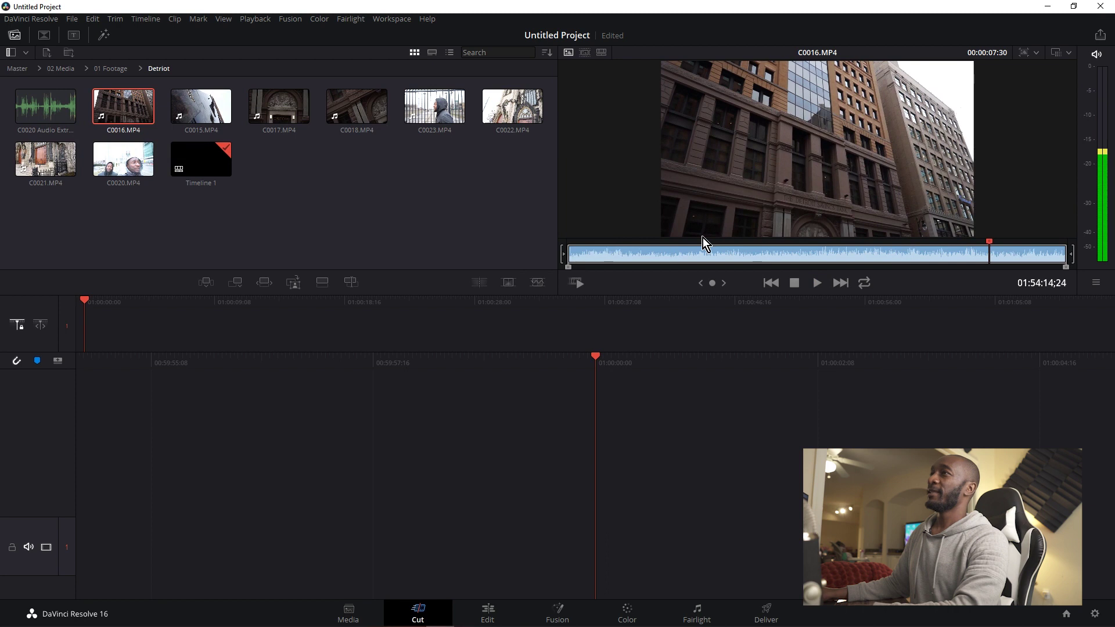
Mark an in point at 01:54:11;05 in C0016.MP4 and an out point giving a duration of 00:00:03:16
click(680, 249)
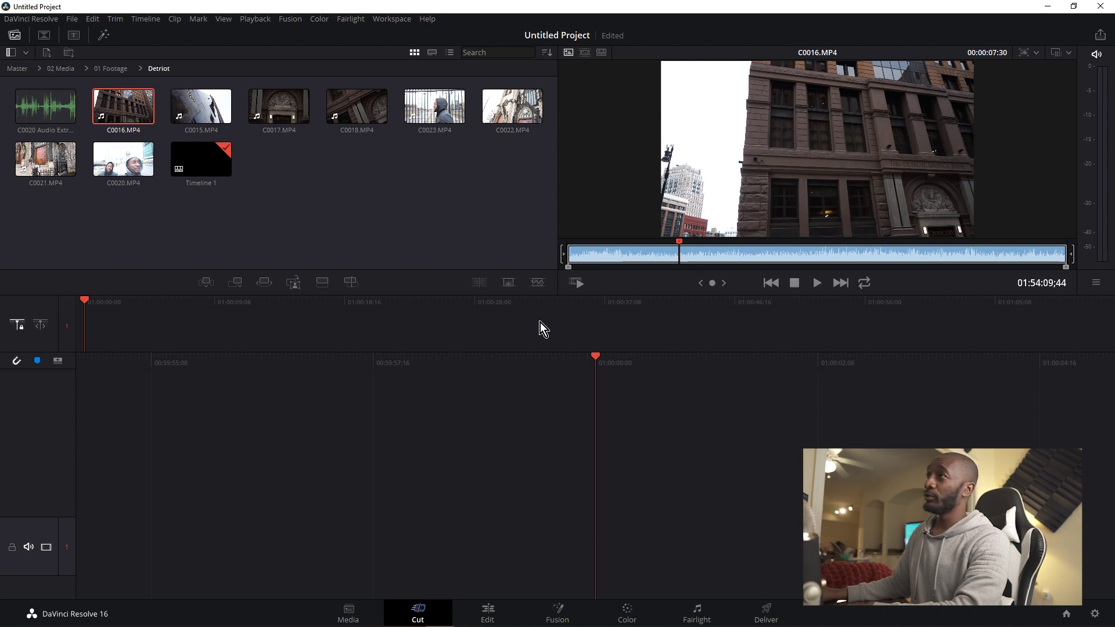
key(space)
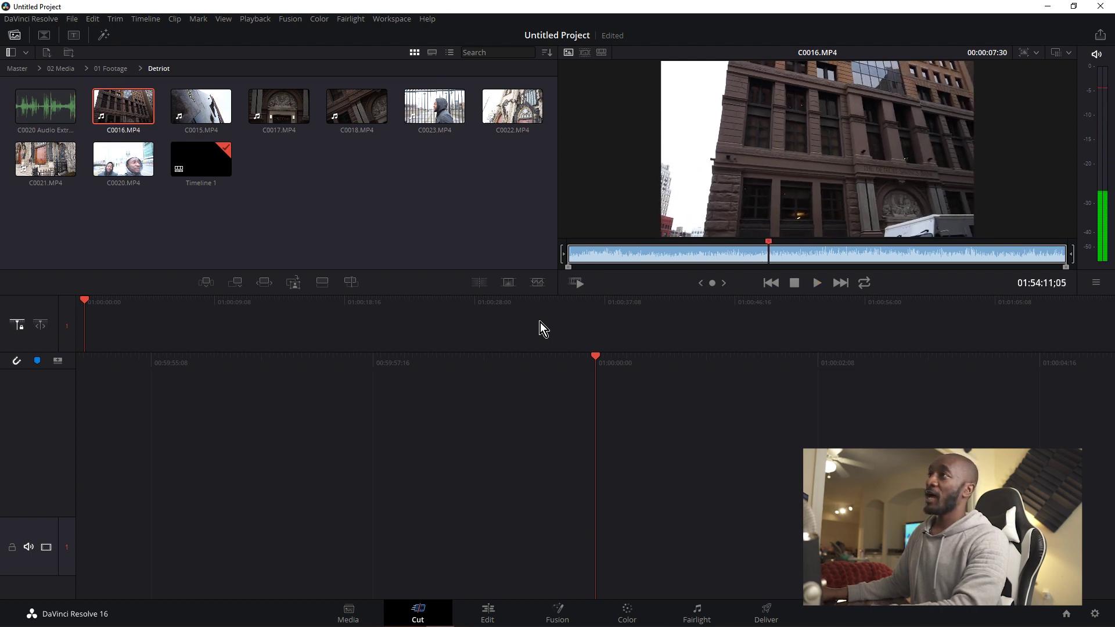
key(i)
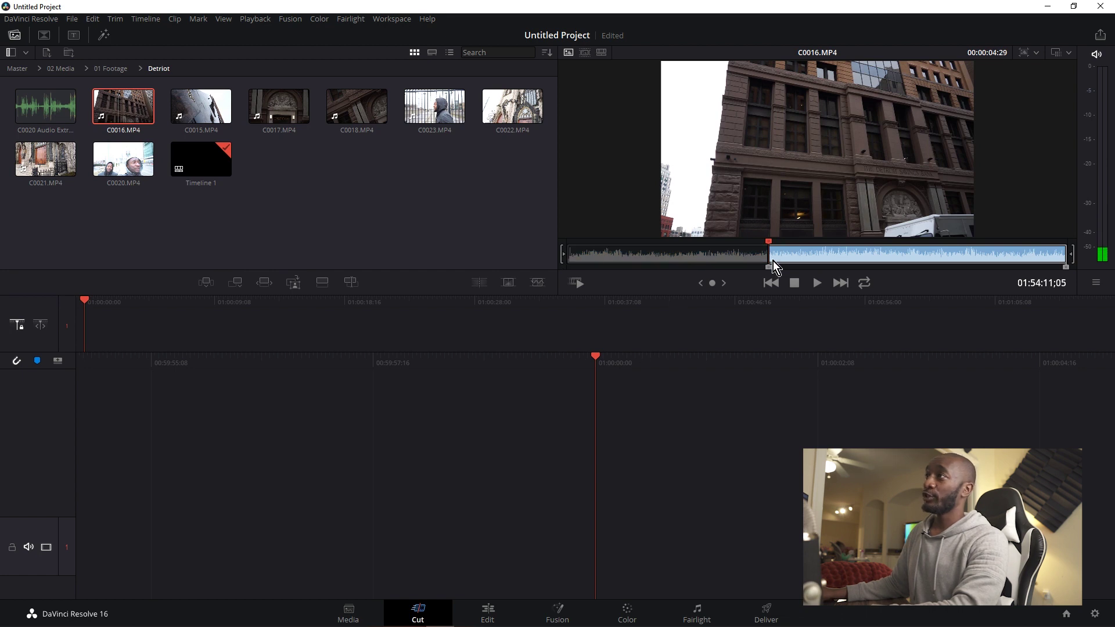
key(space)
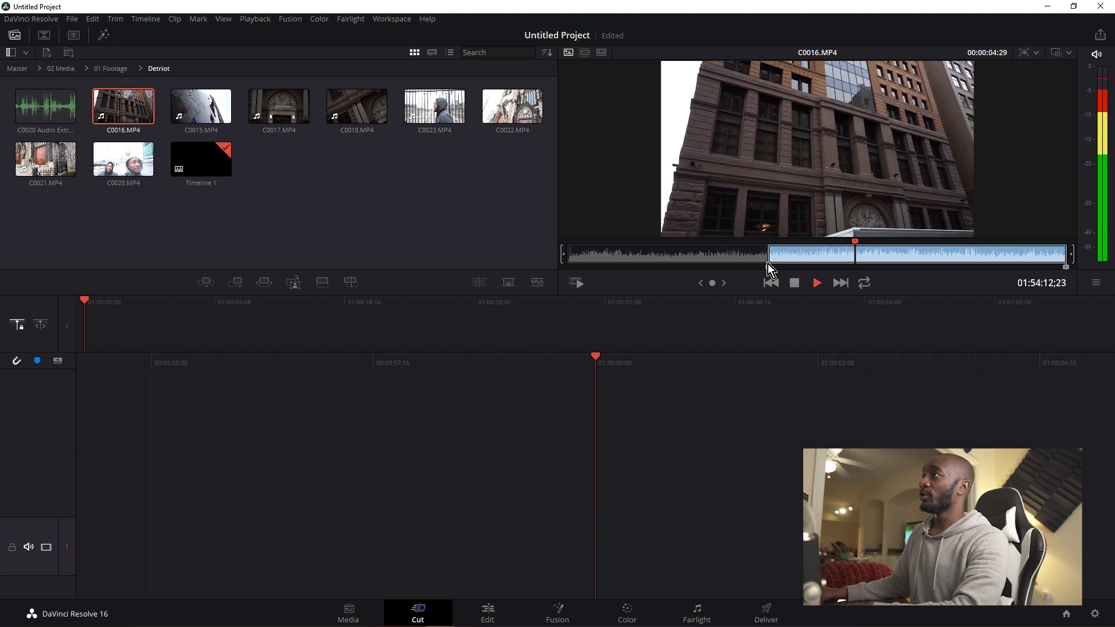
key(o)
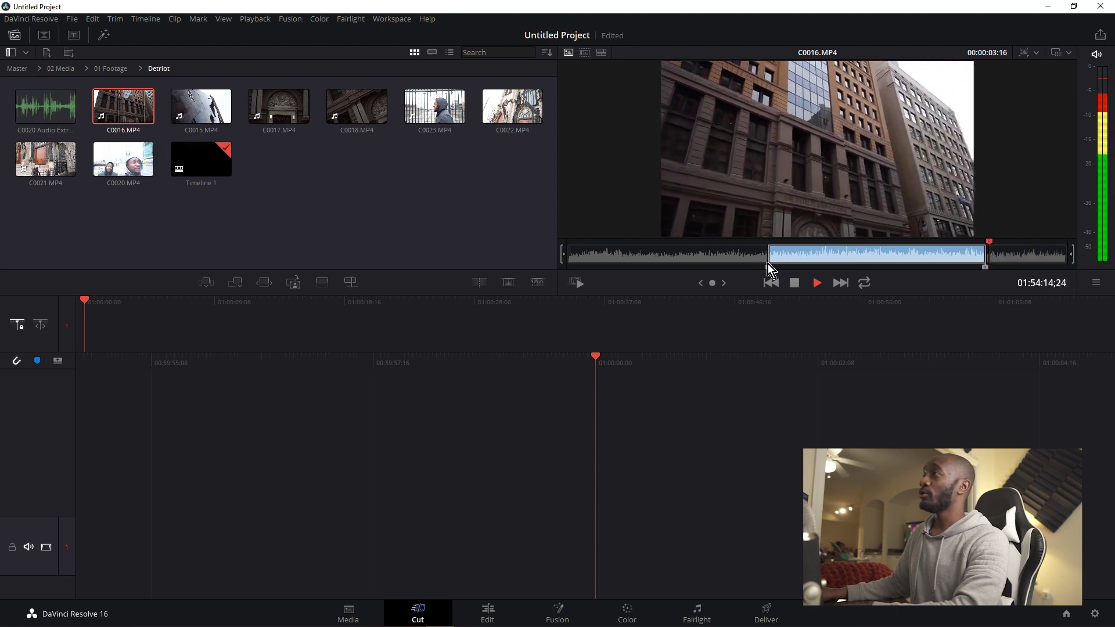
key(space)
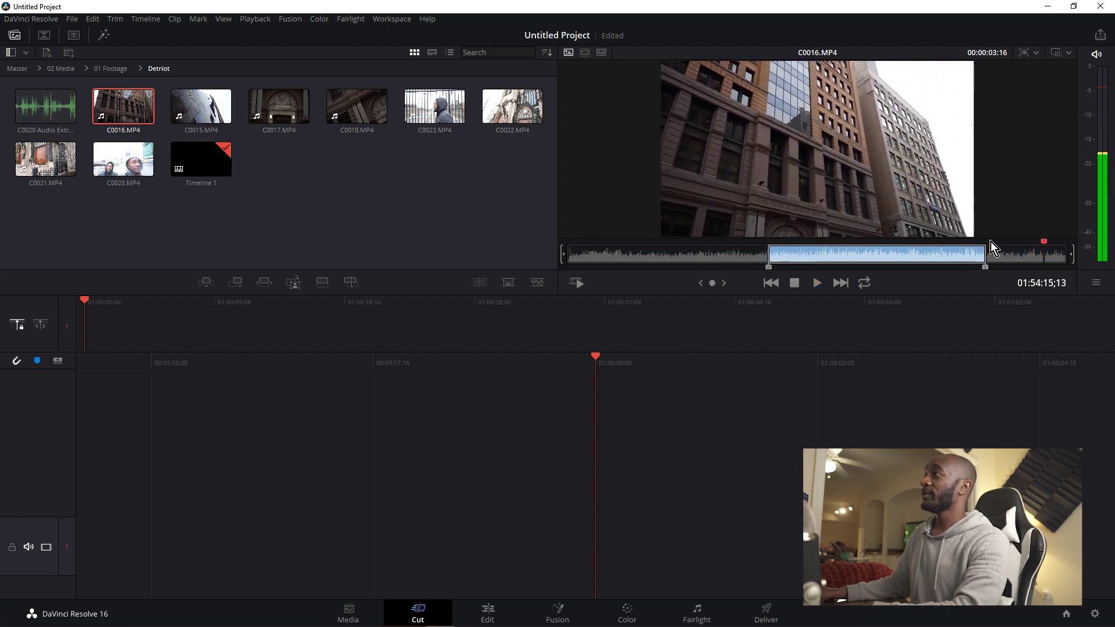
drag(1040, 247, 1006, 246)
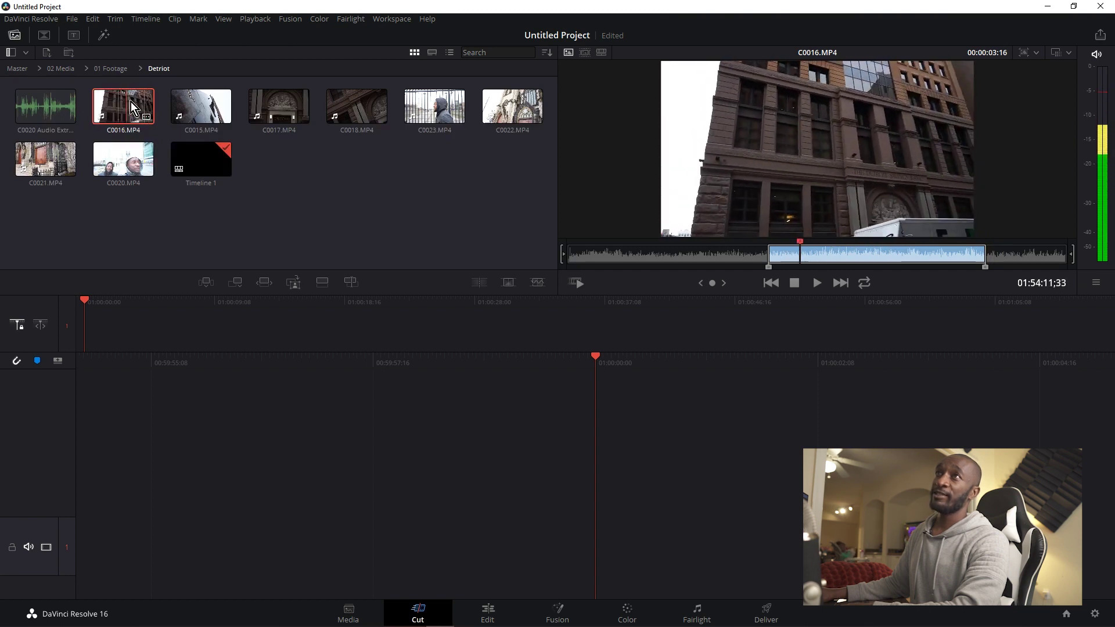
Place the marked section of C0016.MP4 on the timeline and delete it again
drag(133, 110, 624, 460)
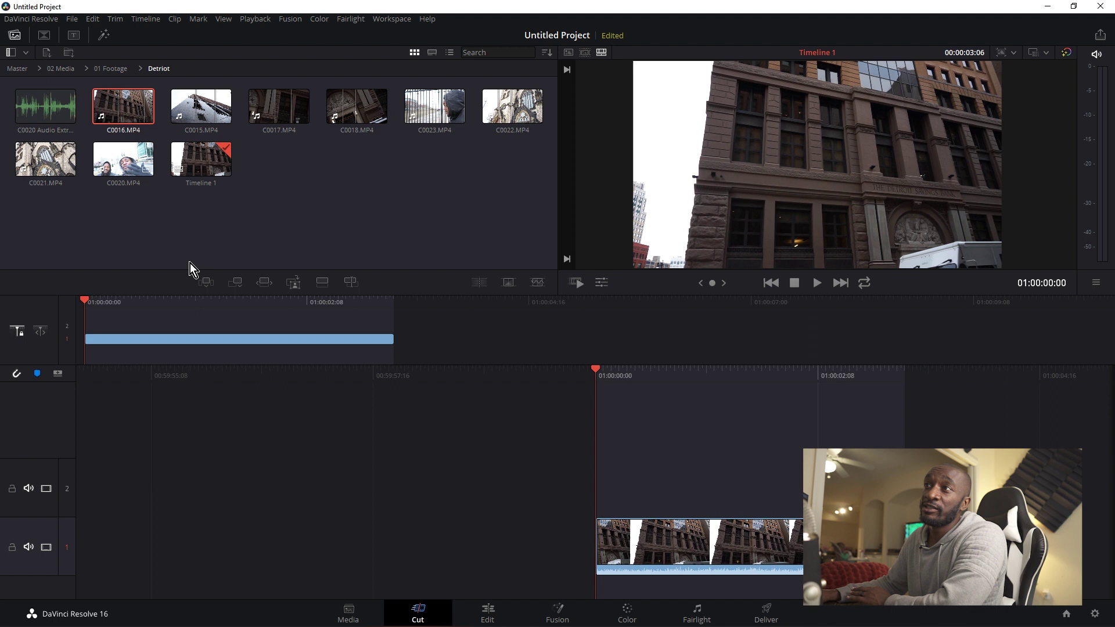
click(685, 545)
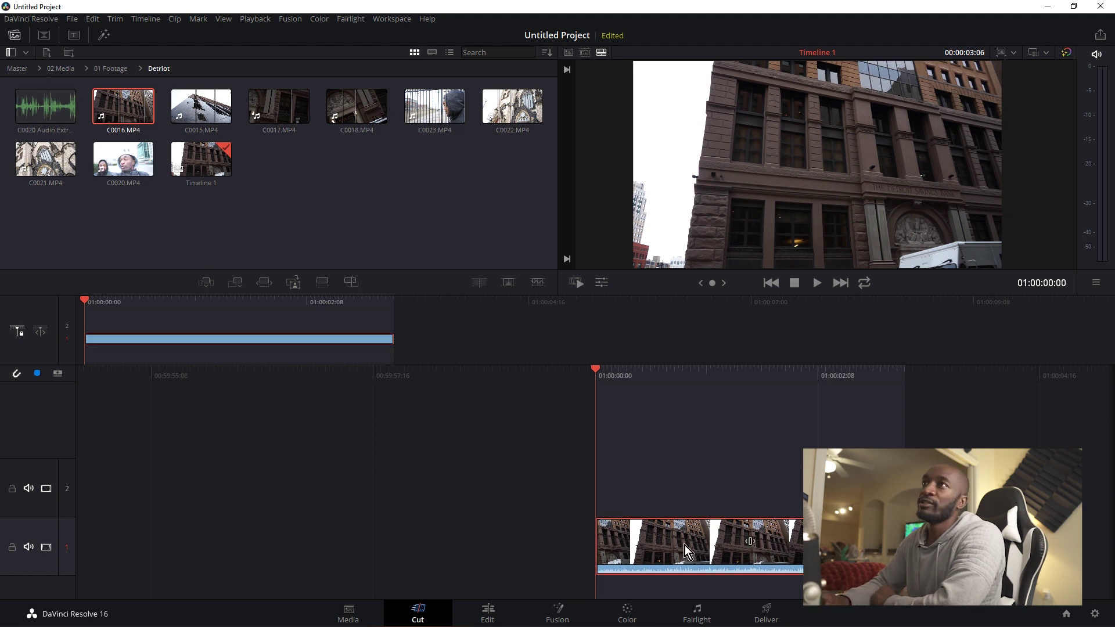
key(Delete)
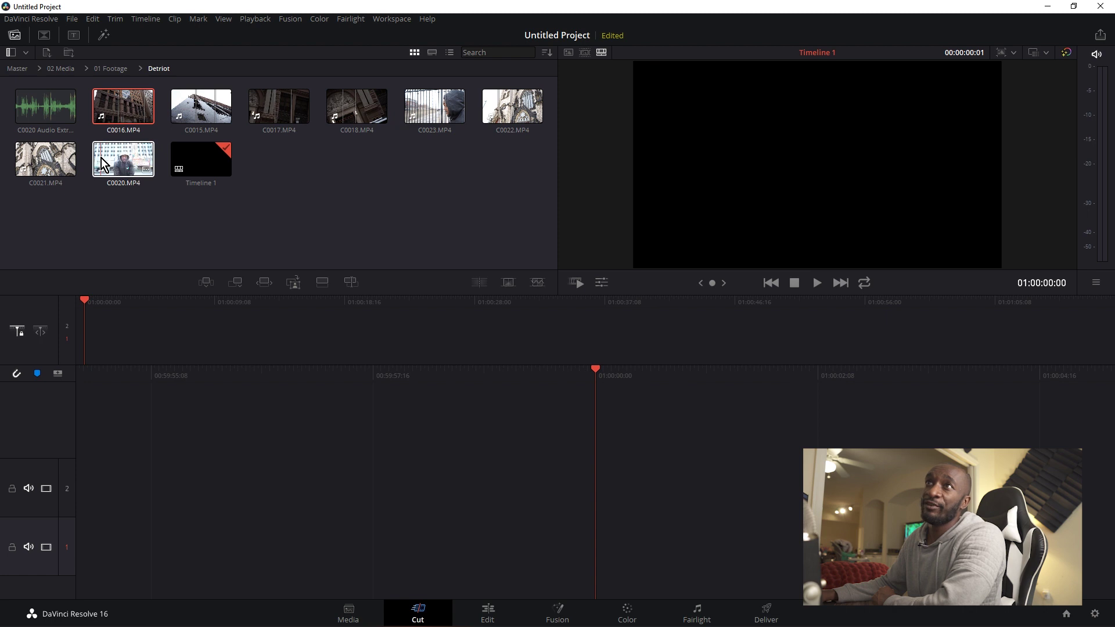
Place C0020.MP4 on track 1 and the seven clips from C0016.MP4 to C0021.MP4 above it on track 2
mouse_move(116, 163)
mouse_down()
mouse_move(232, 224)
mouse_move(565, 475)
mouse_move(613, 530)
mouse_up()
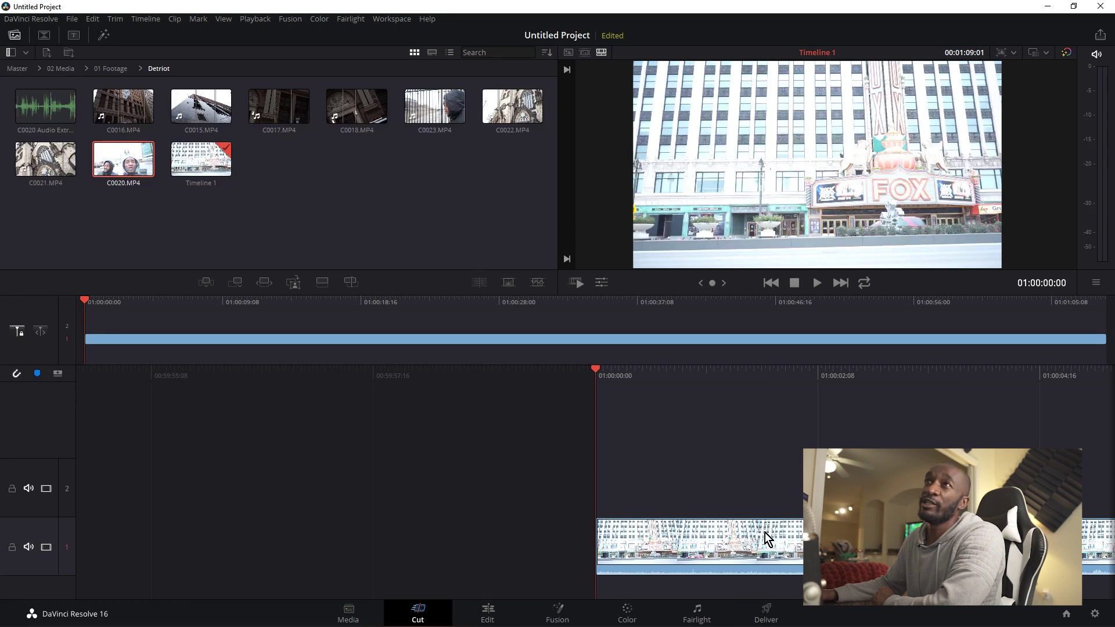
click(47, 161)
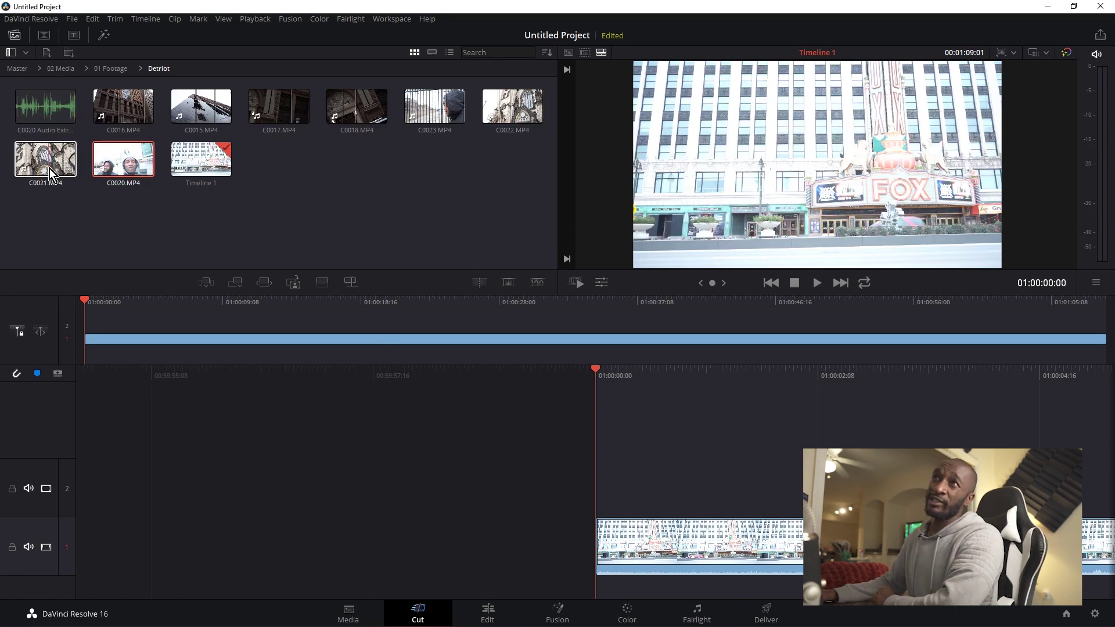
shift+click(127, 110)
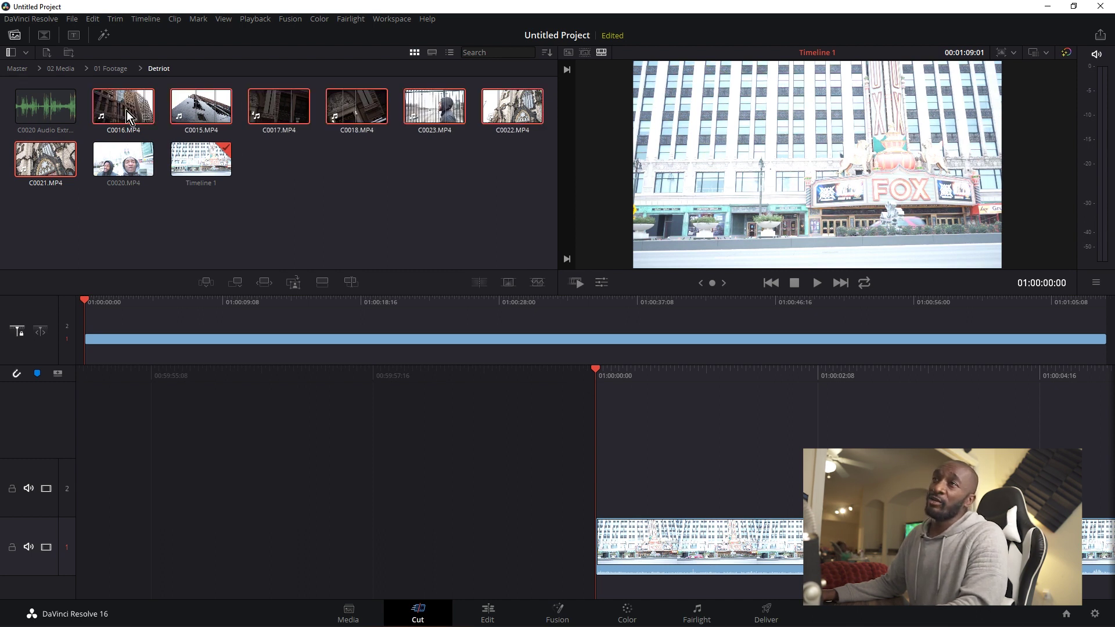
drag(127, 108, 638, 500)
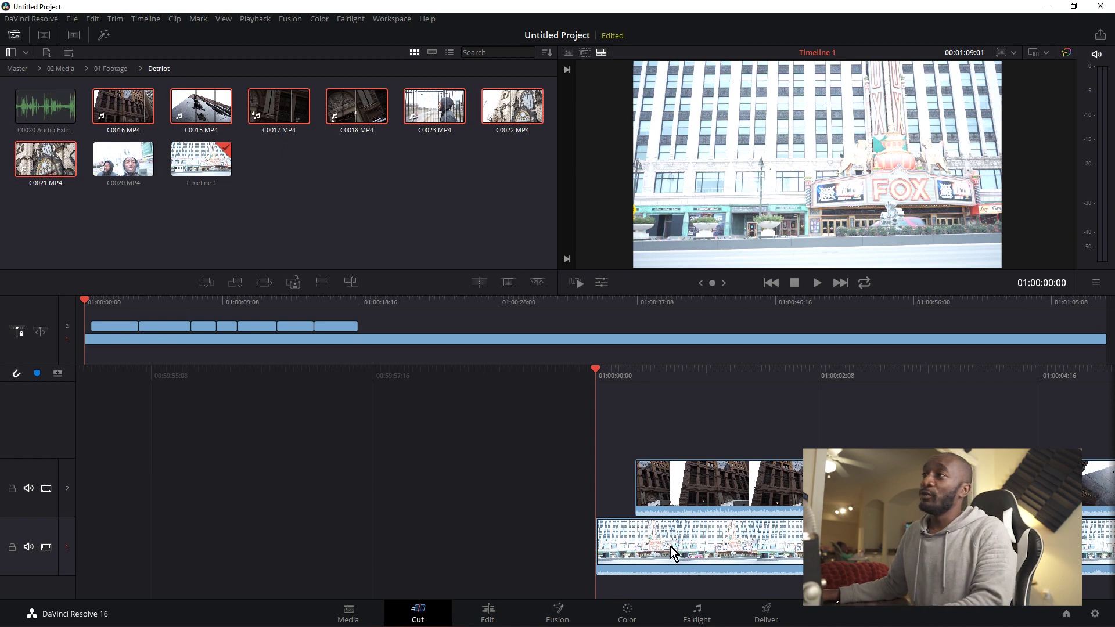
Try moving the first clip on track 2 to the timeline start, play across the gap, and return it against the next clip
key(space)
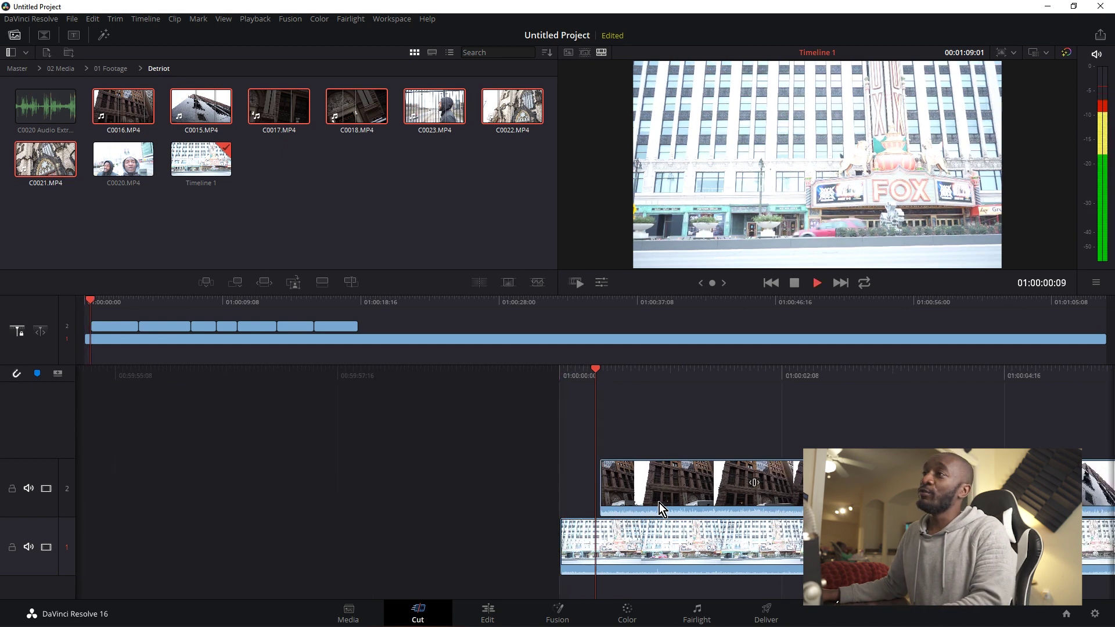
key(space)
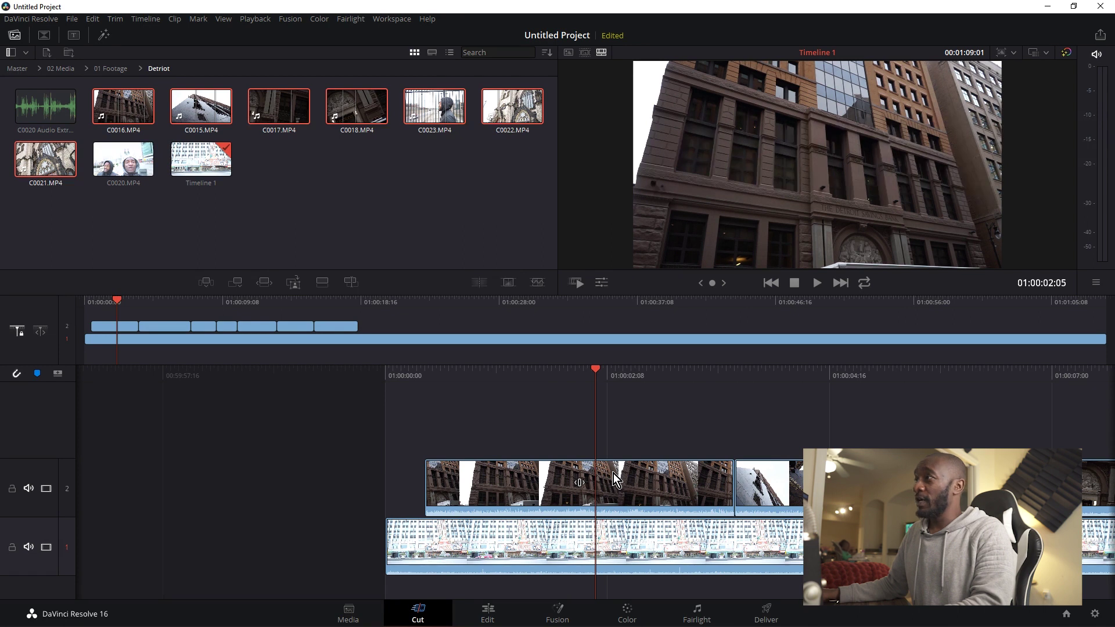
drag(679, 492, 641, 492)
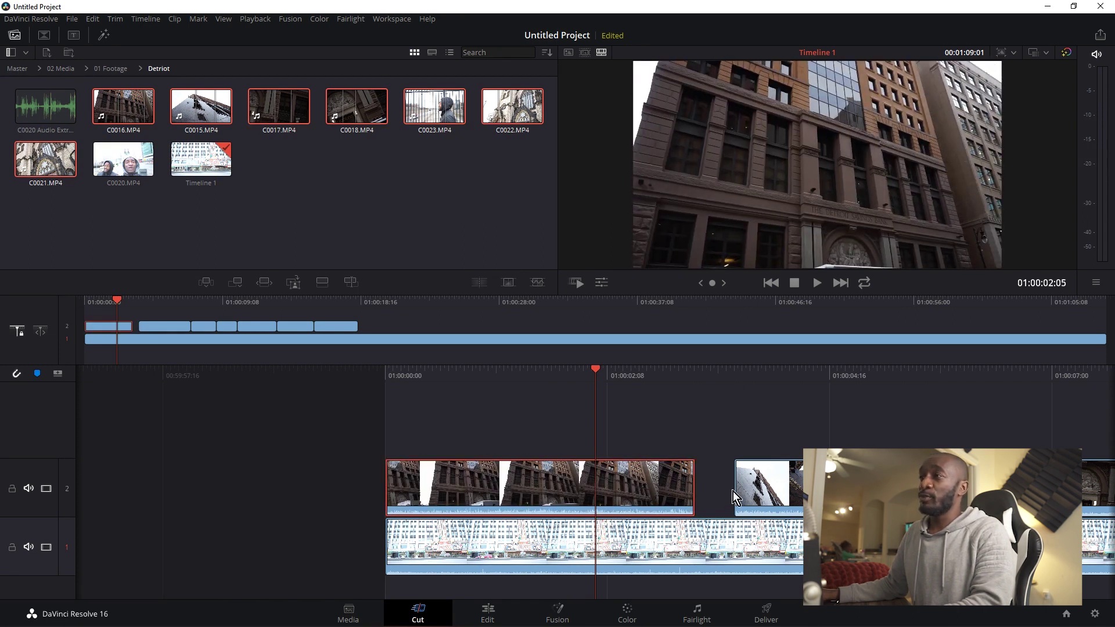
key(space)
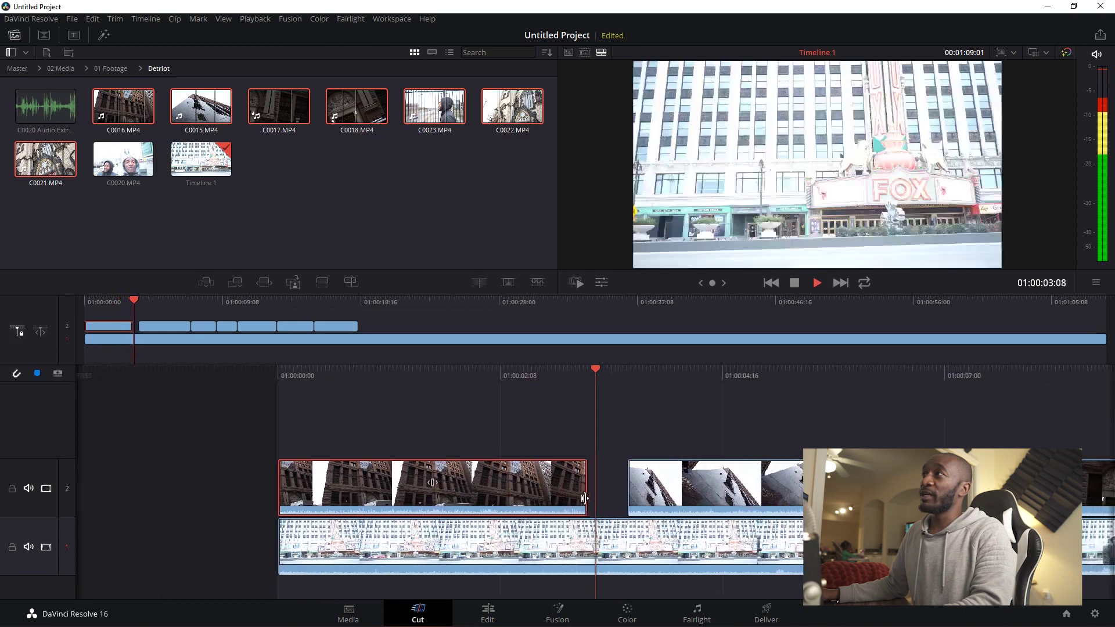
key(space)
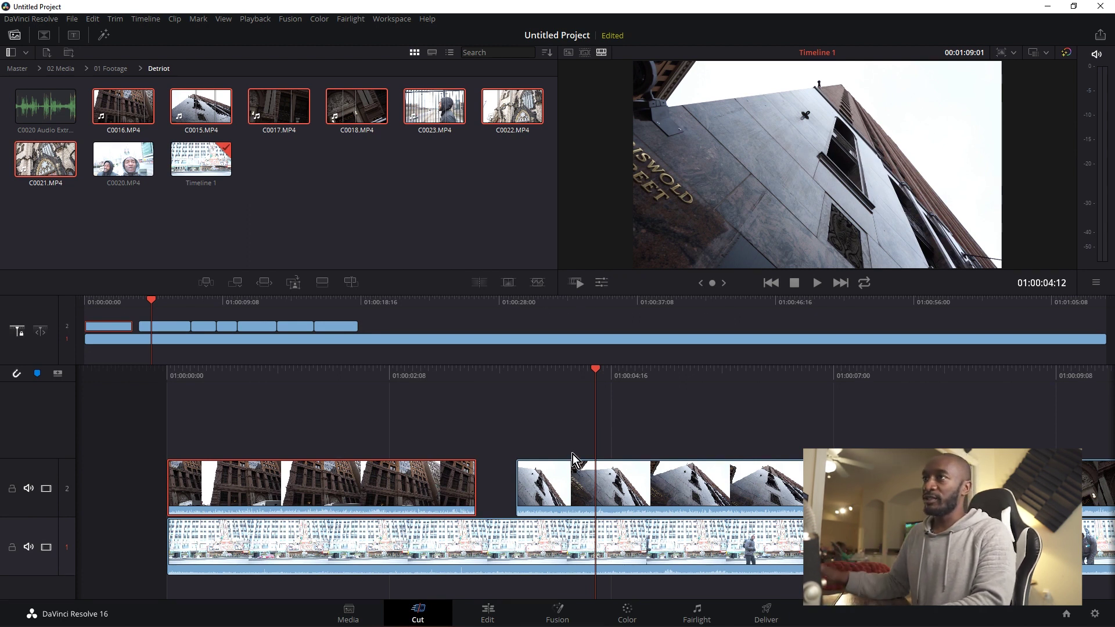
right_click(494, 479)
click(489, 443)
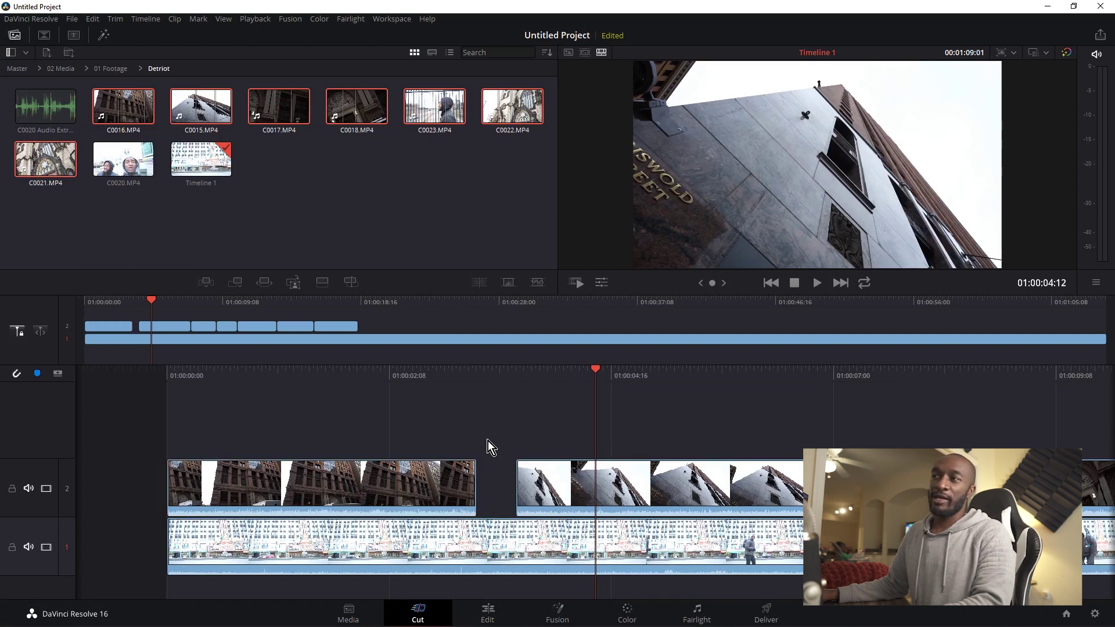
drag(427, 486, 430, 486)
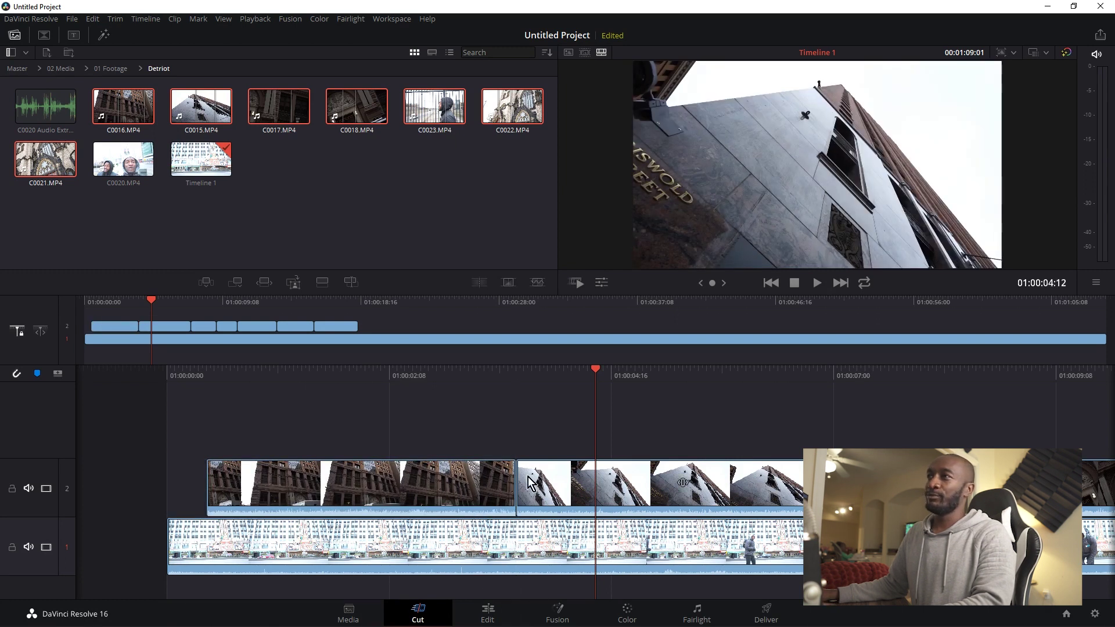
Add a dissolve transition at the cut between C0016.MP4 and C0015.MP4 on track 2
drag(598, 370, 1011, 382)
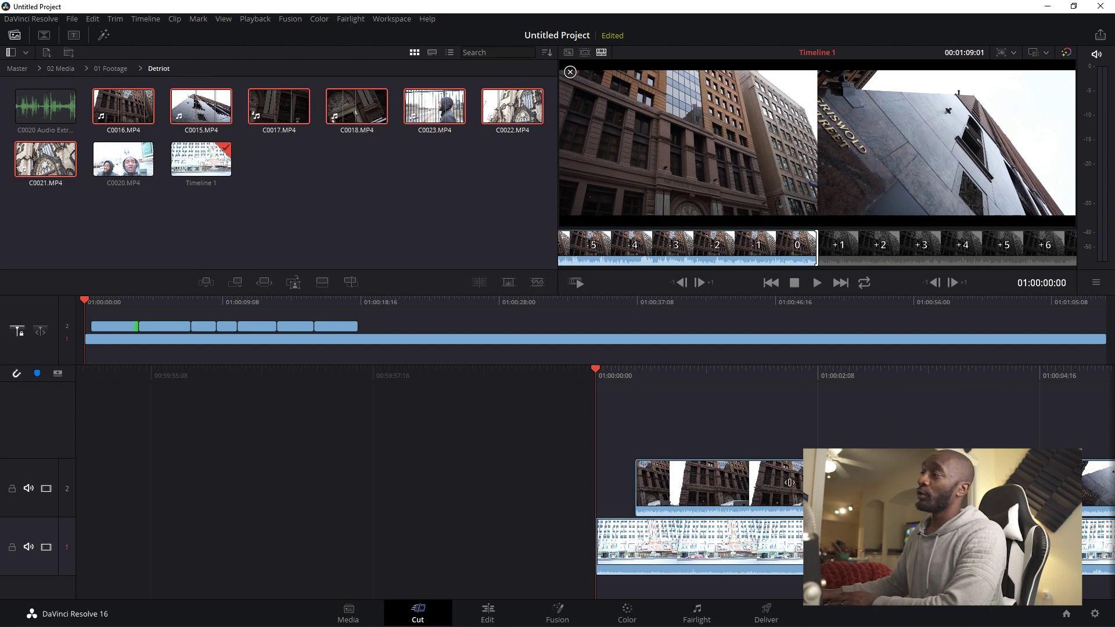
drag(958, 377, 609, 380)
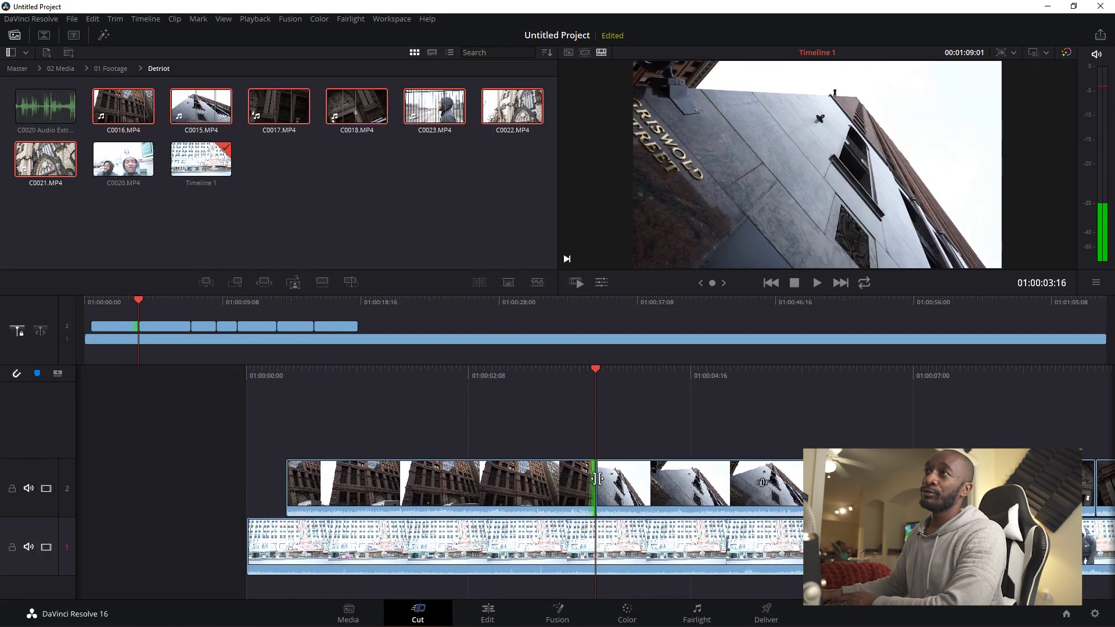
click(512, 284)
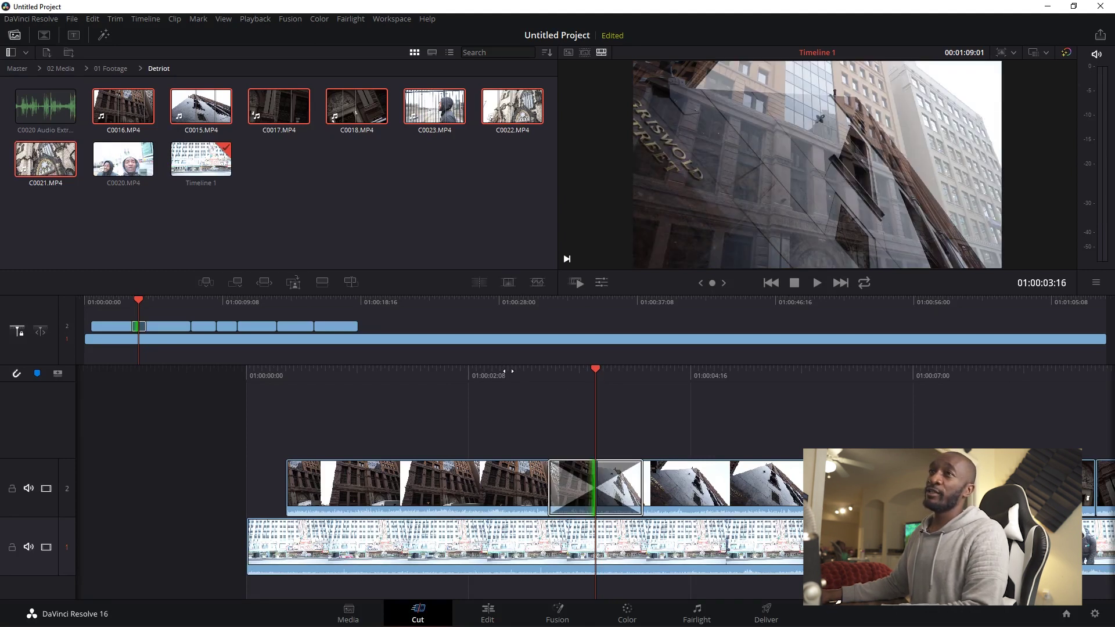
Play back the dissolve from its start and switch to the Edit page
drag(138, 302, 132, 302)
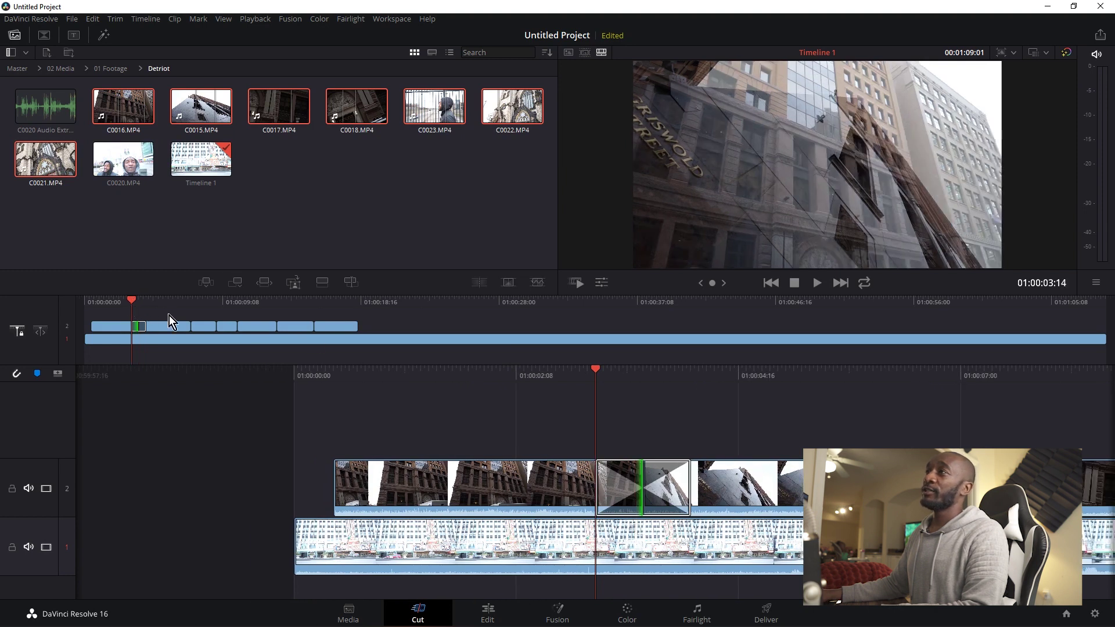
key(space)
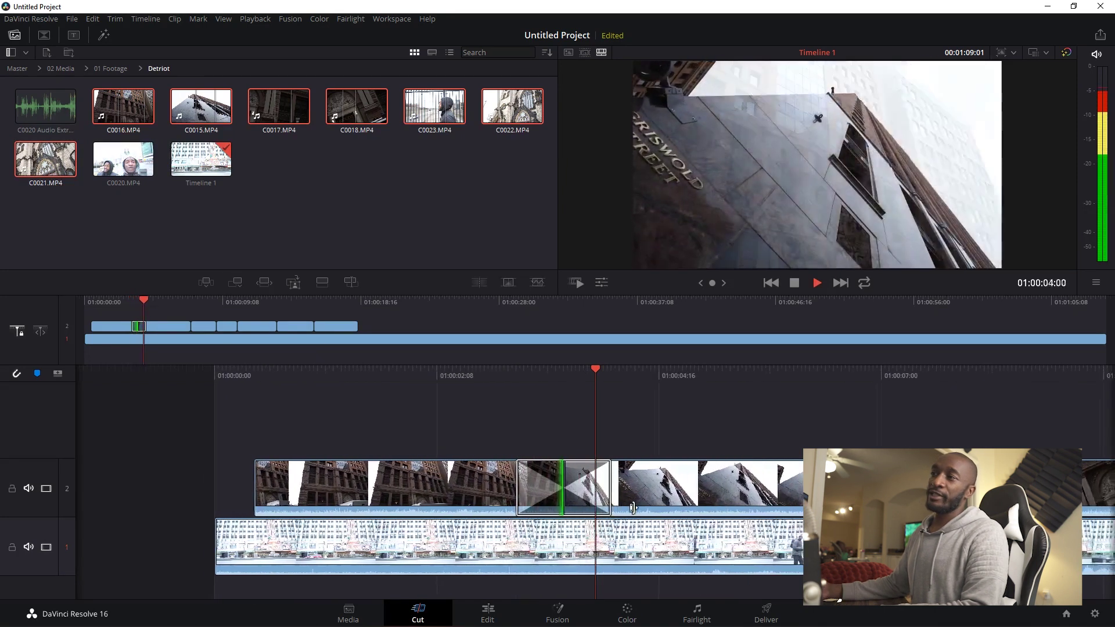
key(space)
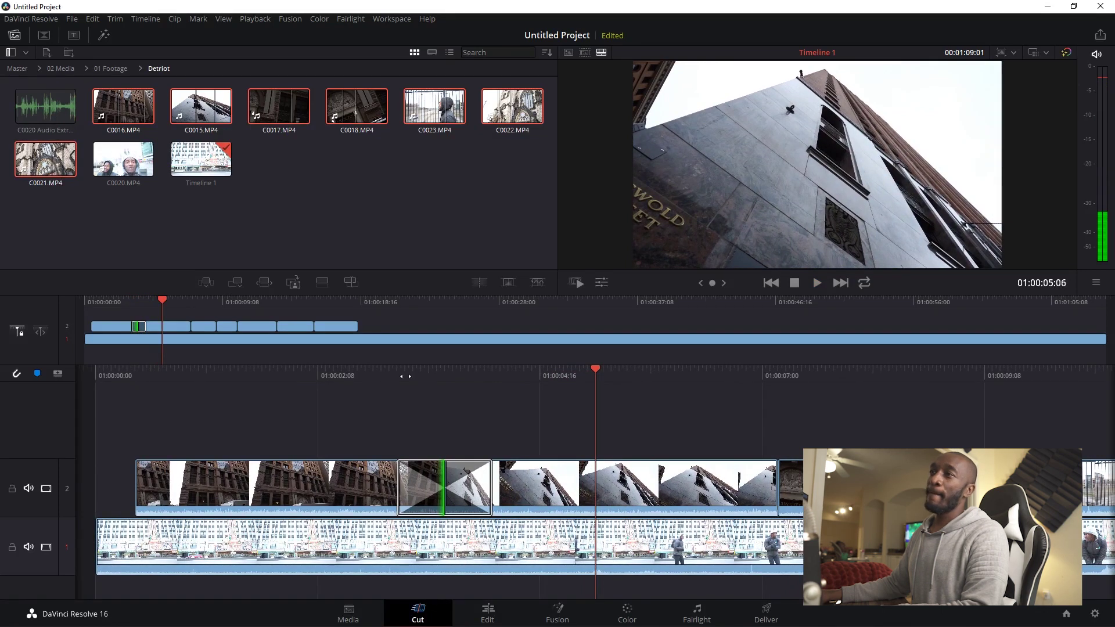
click(506, 423)
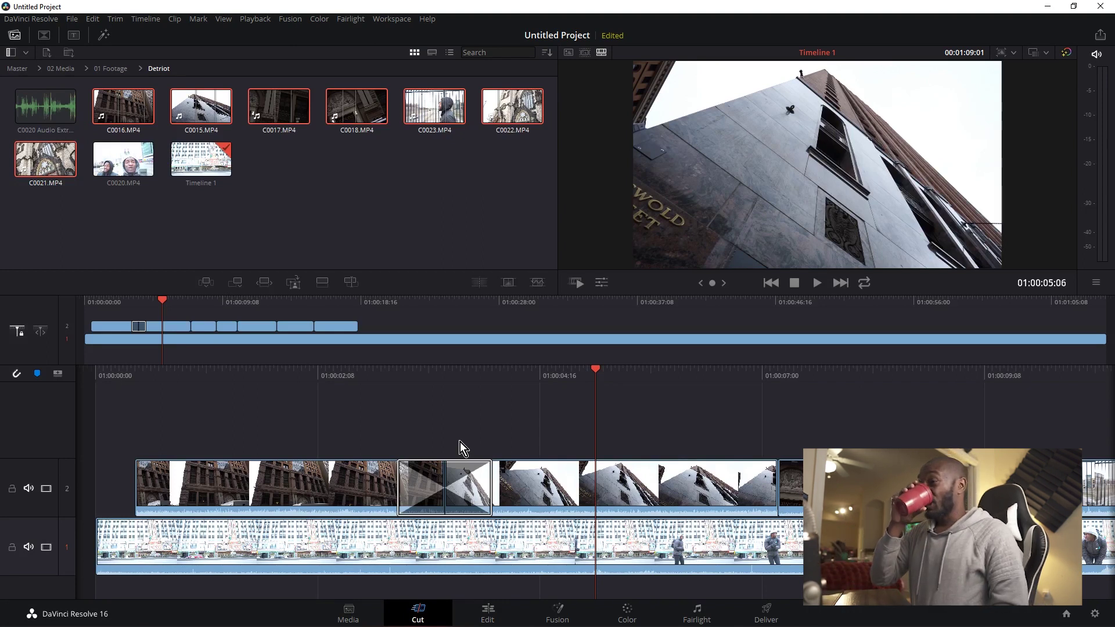
click(488, 612)
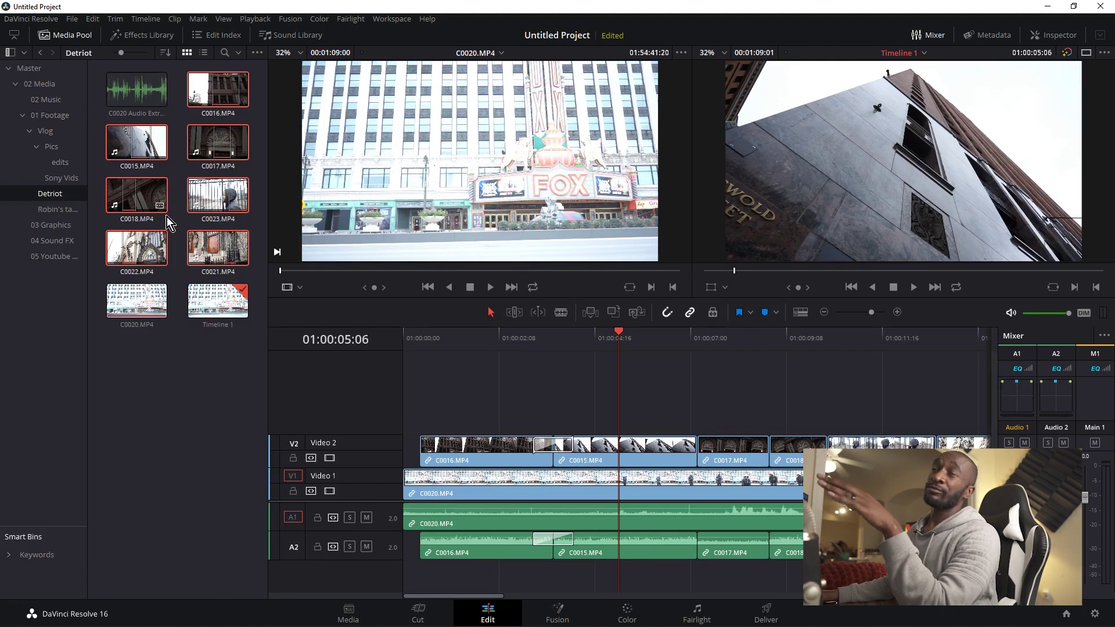
Show the Effects Library alongside the Media Pool and preview the clips in the Detriot bin
click(142, 36)
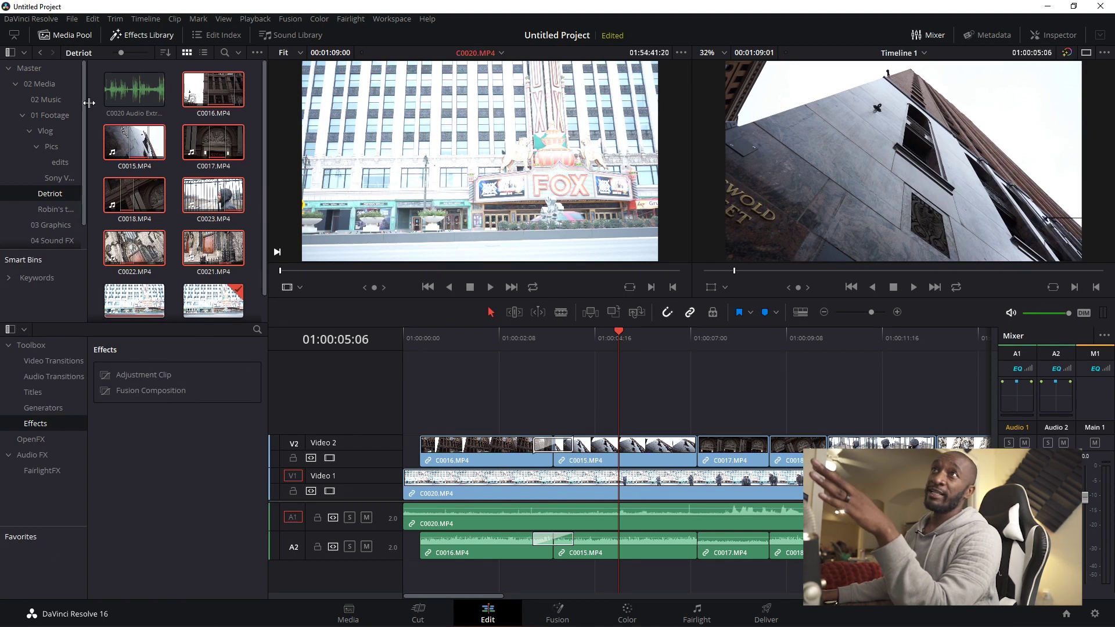
click(81, 37)
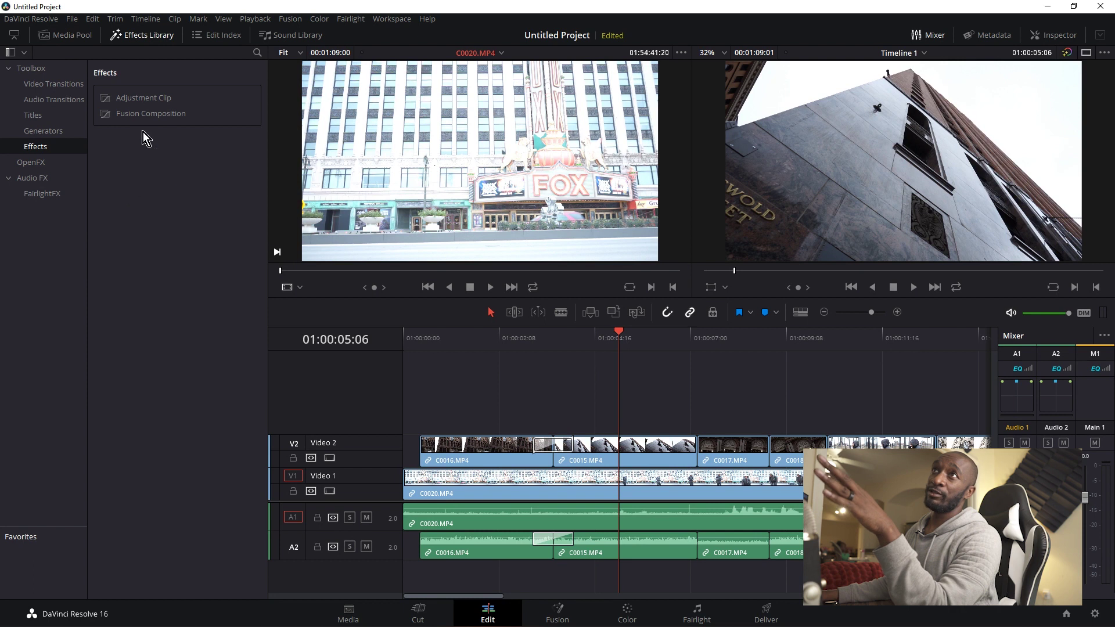
click(84, 36)
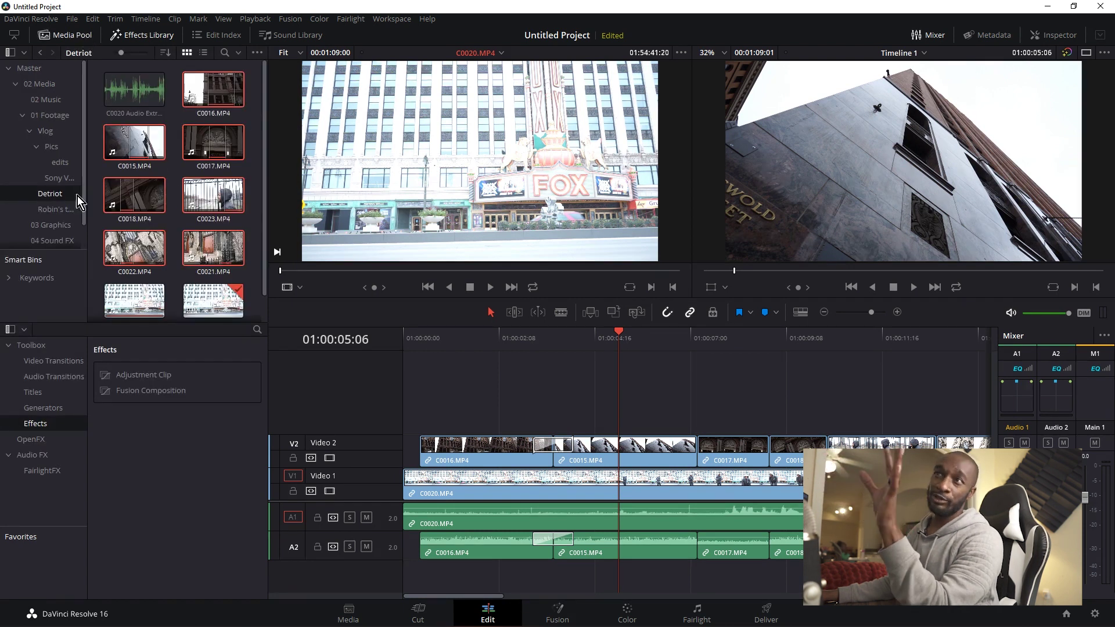
click(139, 247)
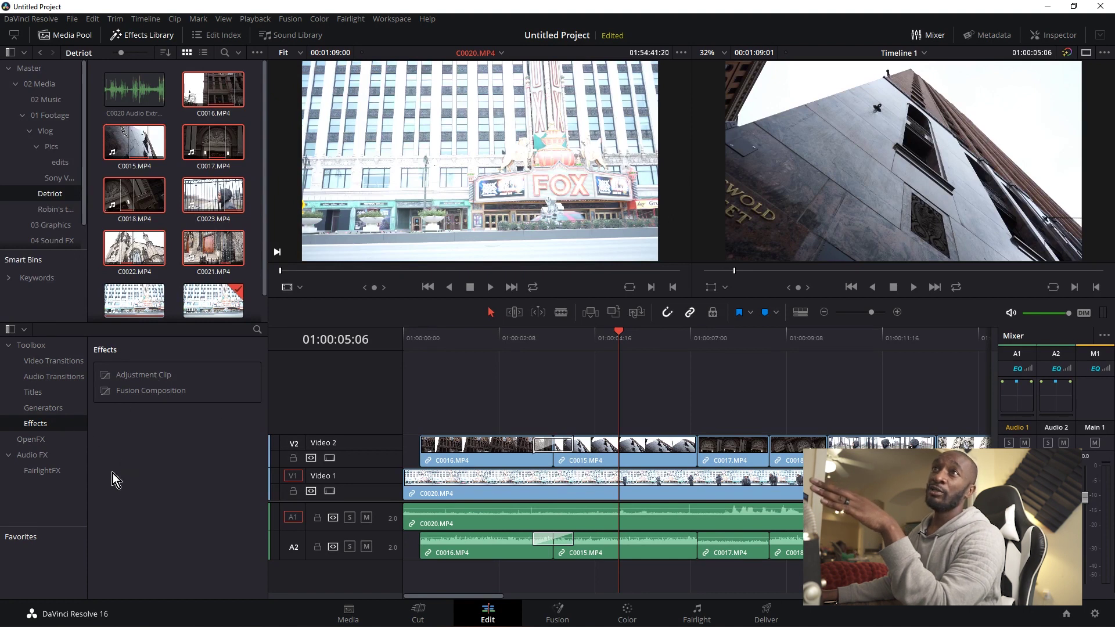
click(161, 290)
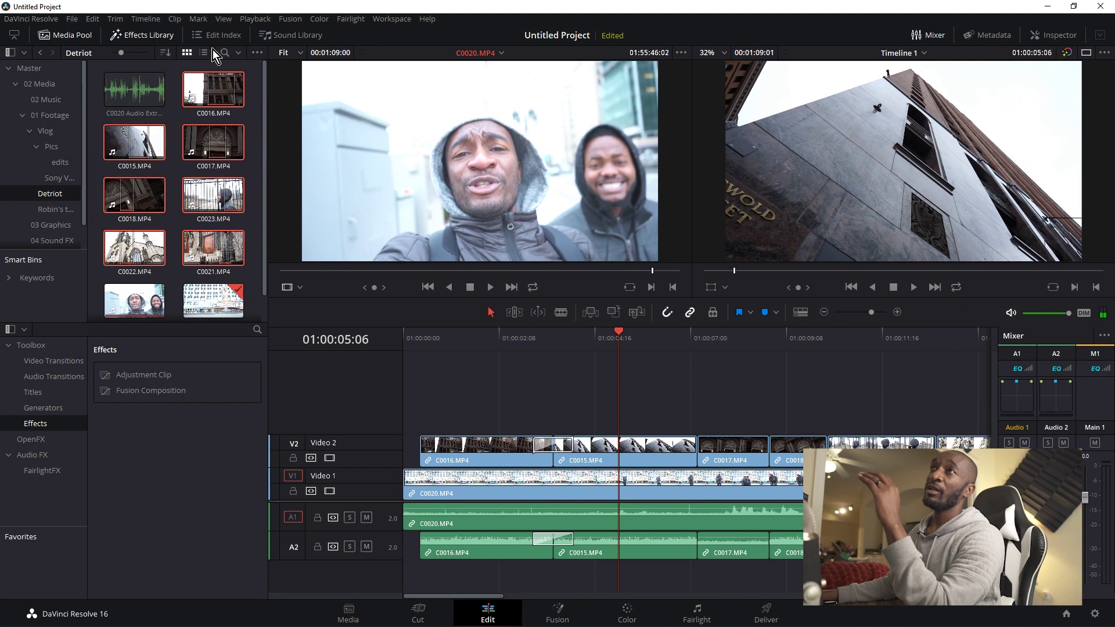
View the Edit Index and Sound Library, and return to the Effects Library and Media Pool with the 01 Footage bin open
click(227, 37)
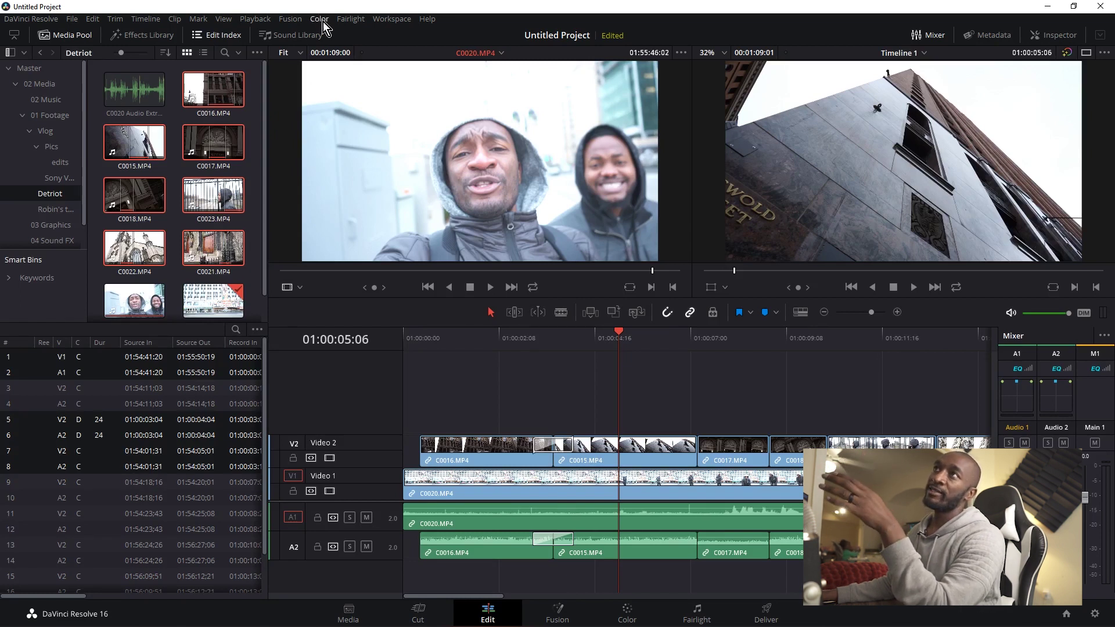
click(295, 38)
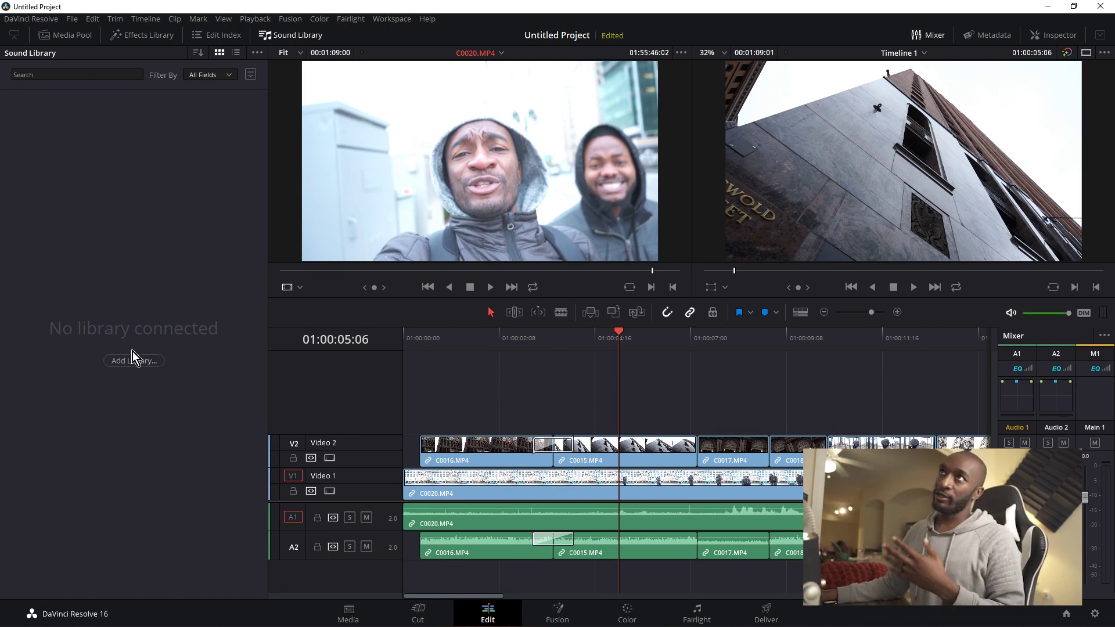
click(143, 38)
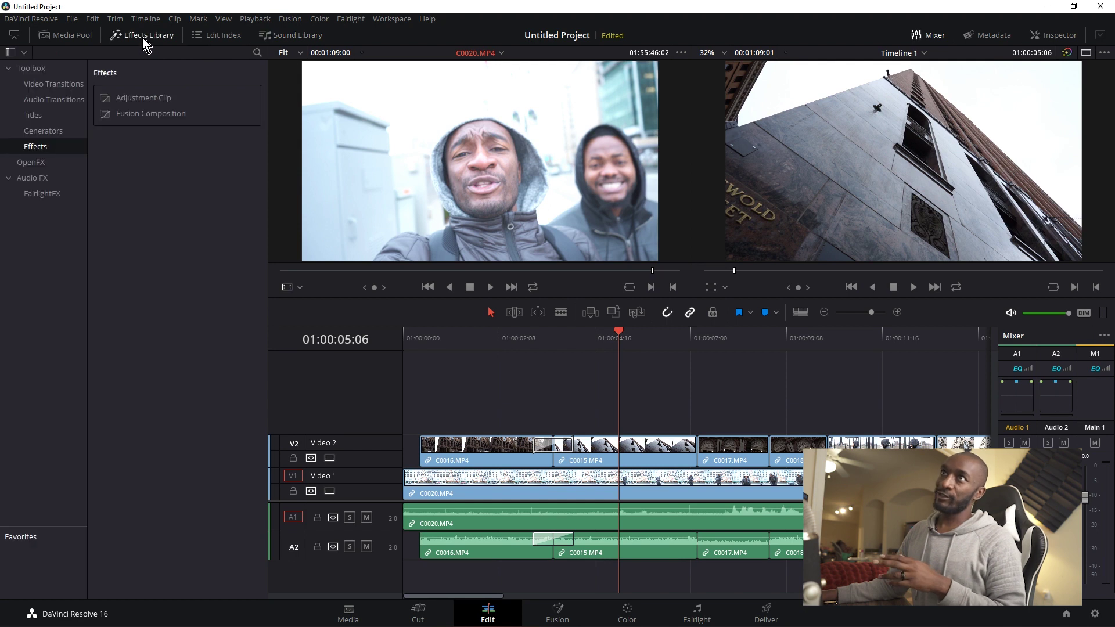
click(77, 38)
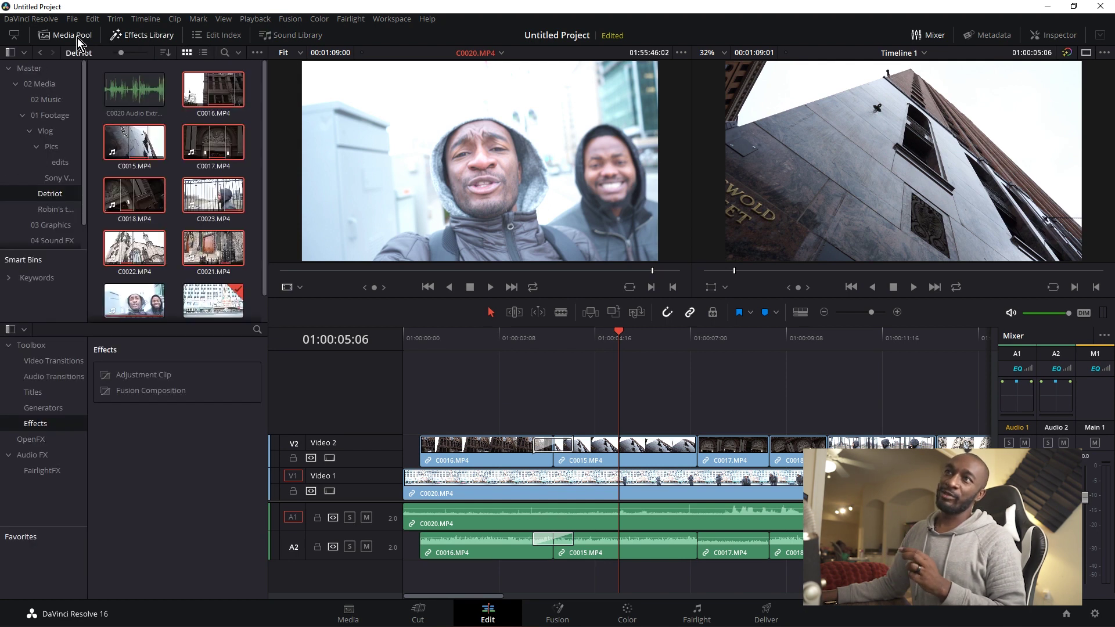
click(50, 115)
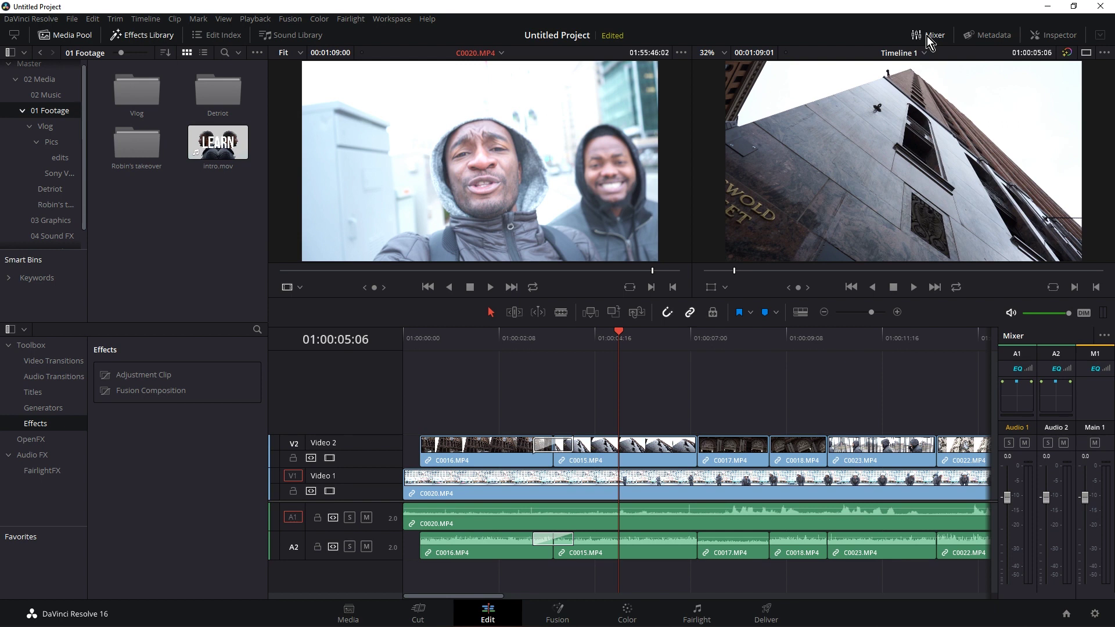
Play the timeline from near the dissolve and return the playhead to 01:00:01:13
drag(618, 336, 559, 336)
key(space)
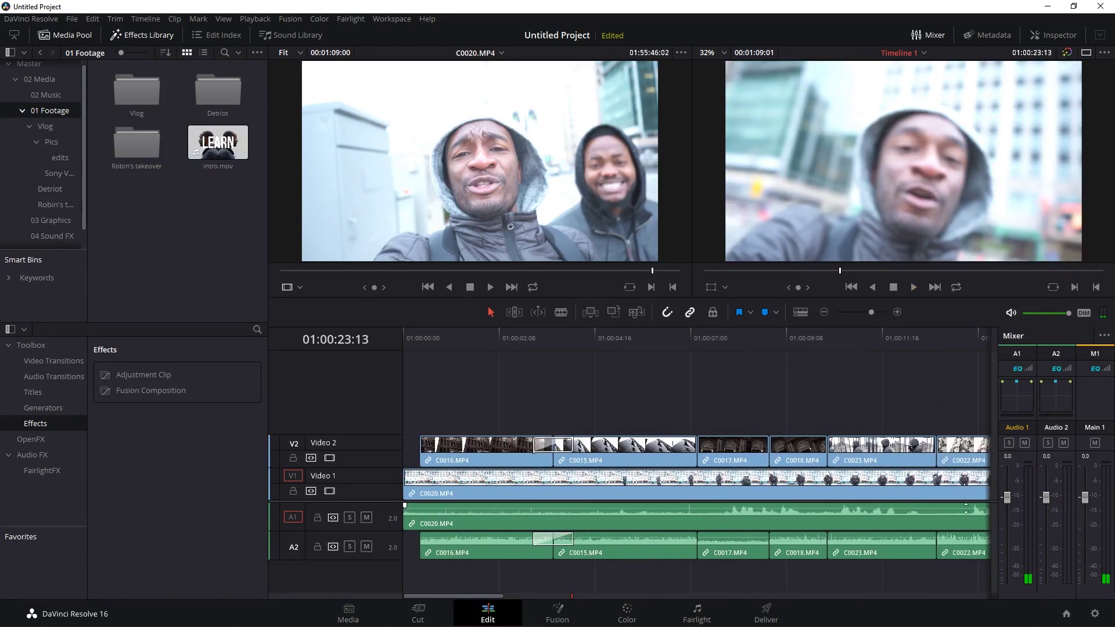
click(467, 338)
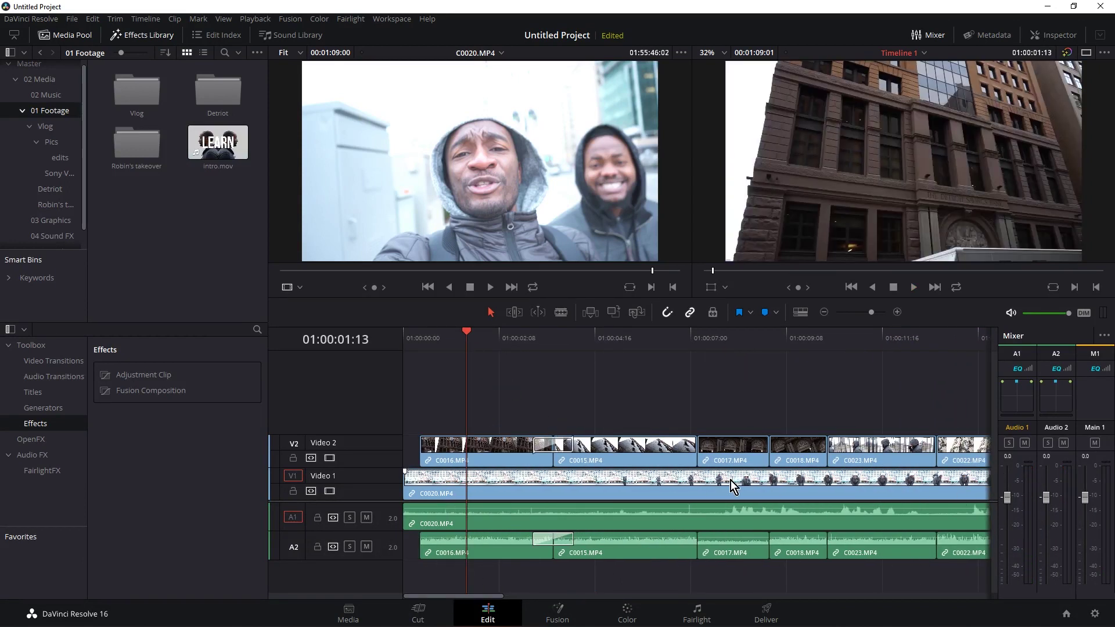
Examine the metadata of clip C0016.MP4 on track 2 and hide the metadata
click(991, 36)
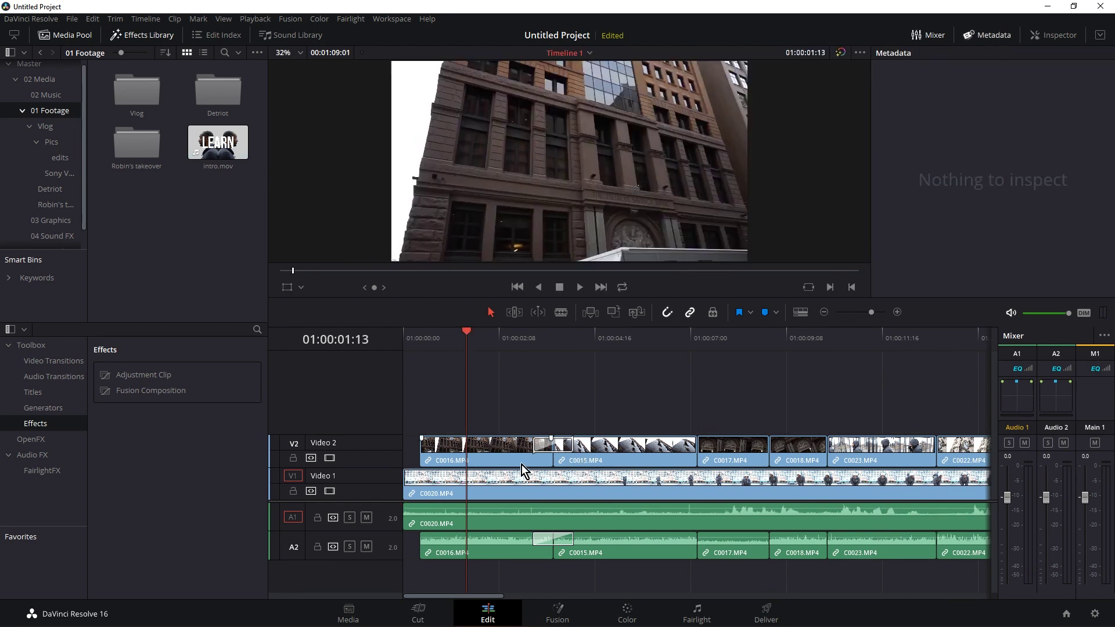
click(495, 448)
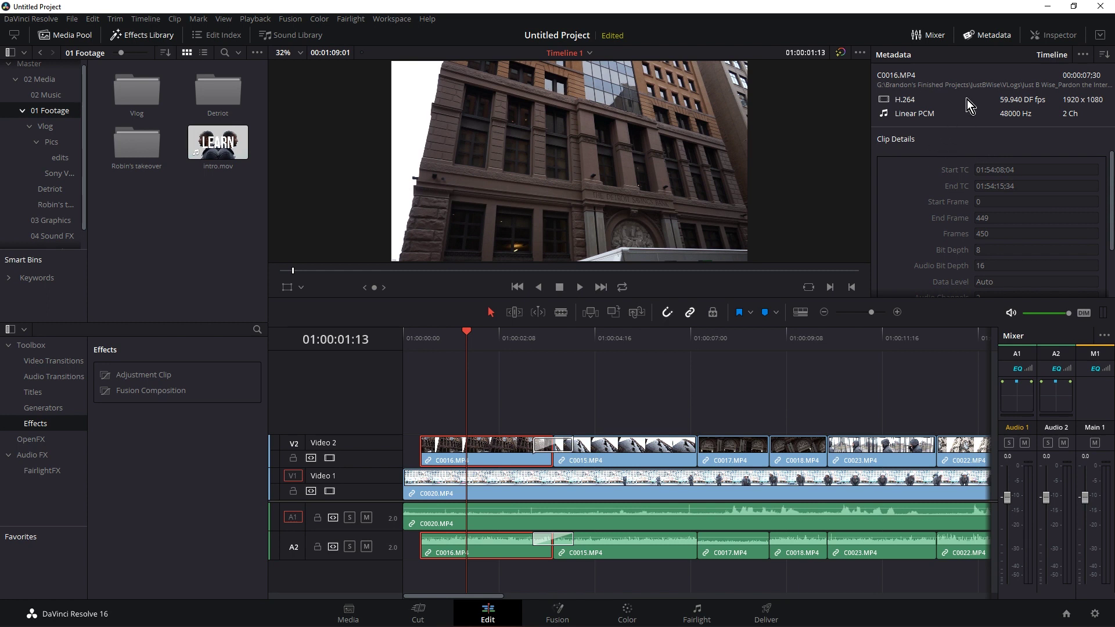
click(995, 40)
Try a zoom of 1.610 on C0016.MP4 in the Inspector, undo it and close the Inspector
click(1058, 40)
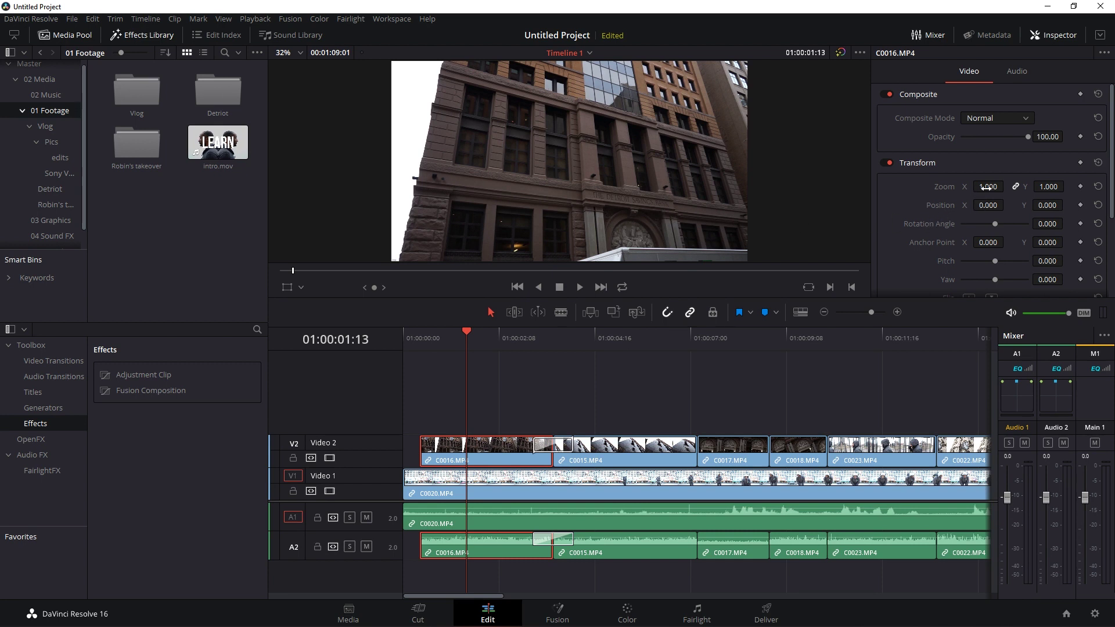
drag(987, 187, 983, 187)
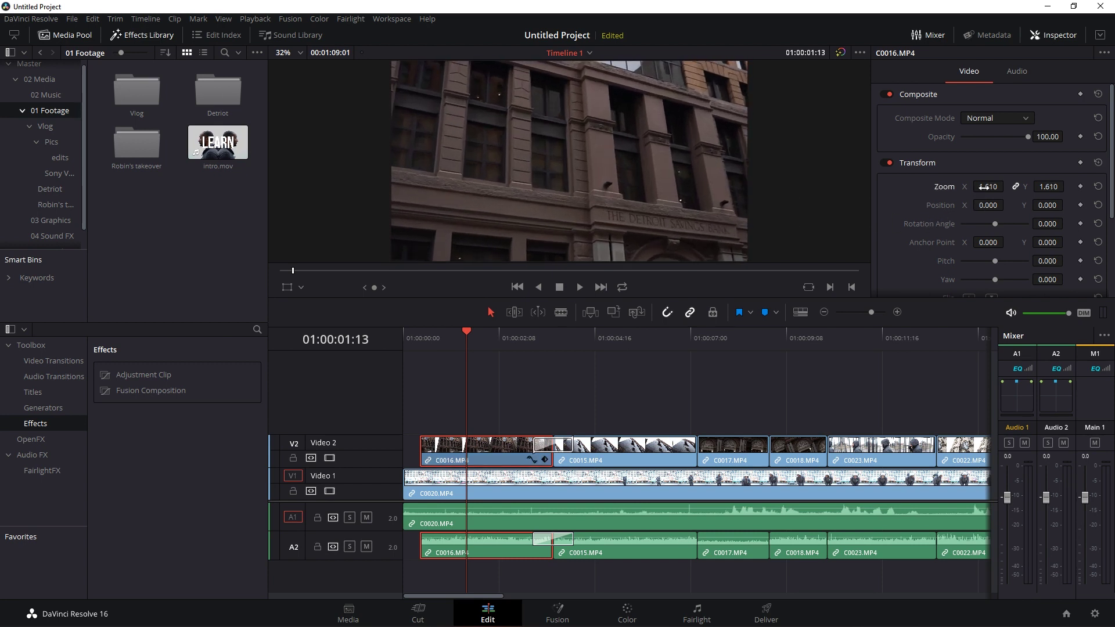
scroll(983, 187, down, 4)
key(ctrl+z)
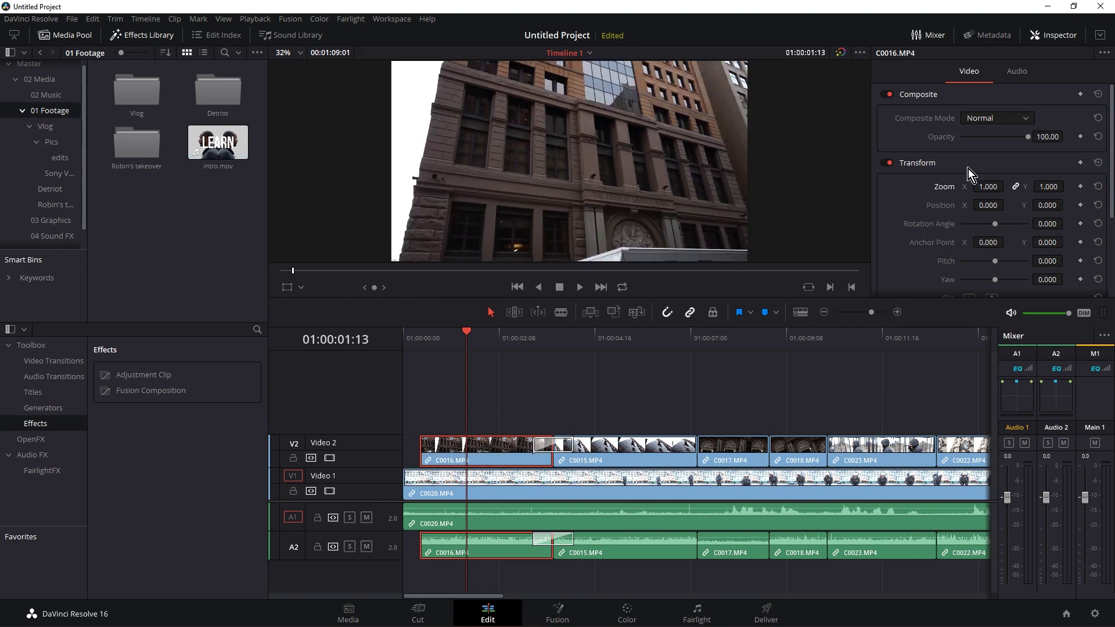
click(1044, 37)
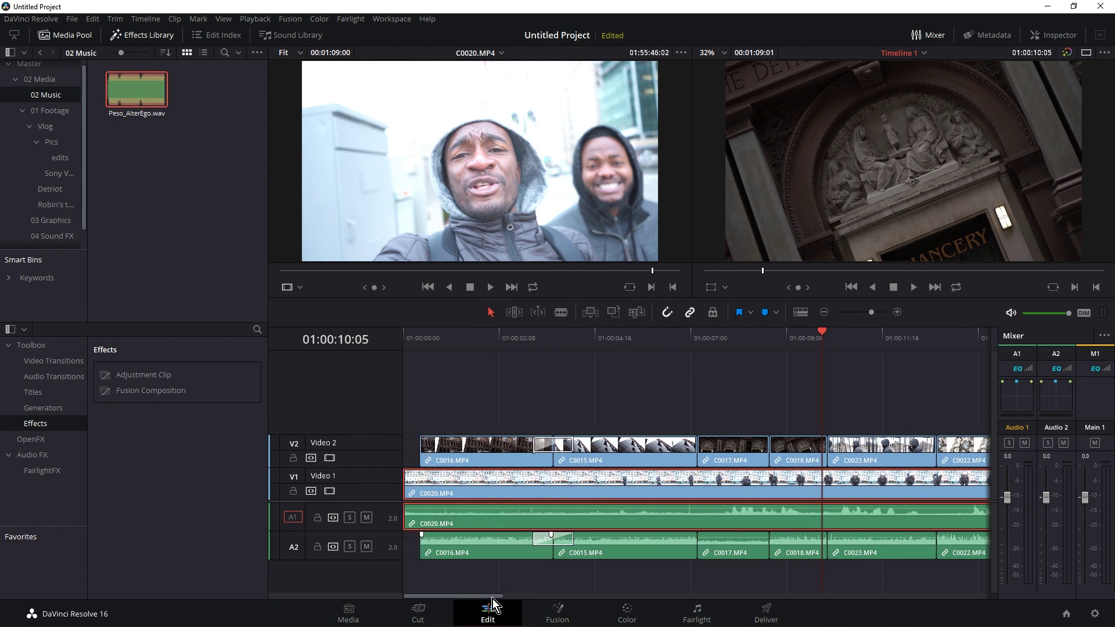
Disable video track 2 and play the timeline from its start up to 01:00:11:15
click(424, 342)
click(403, 334)
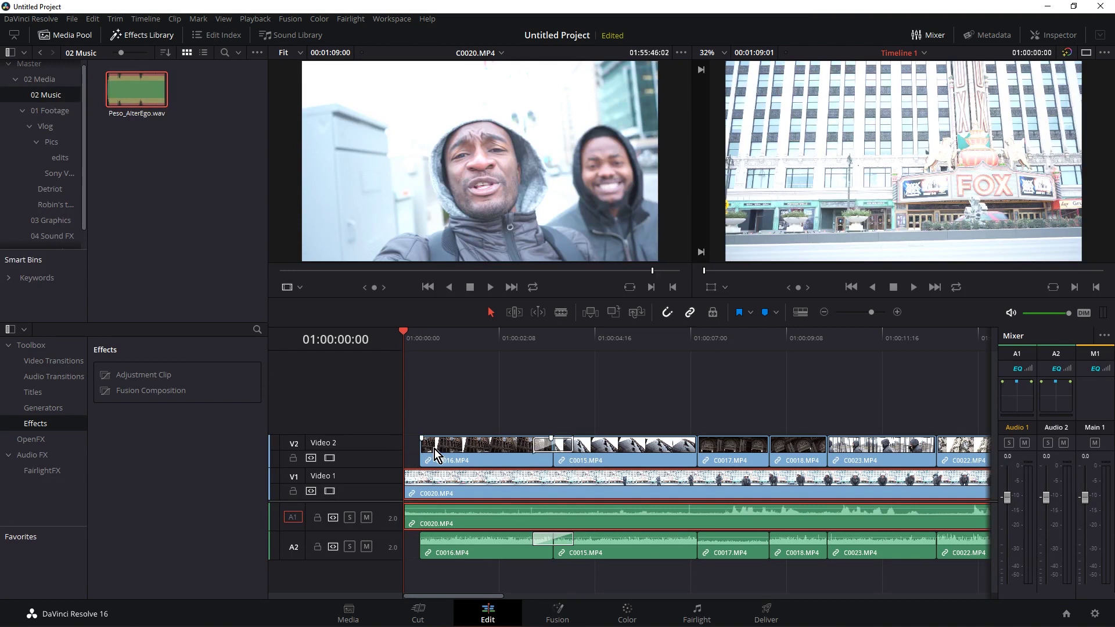
click(330, 458)
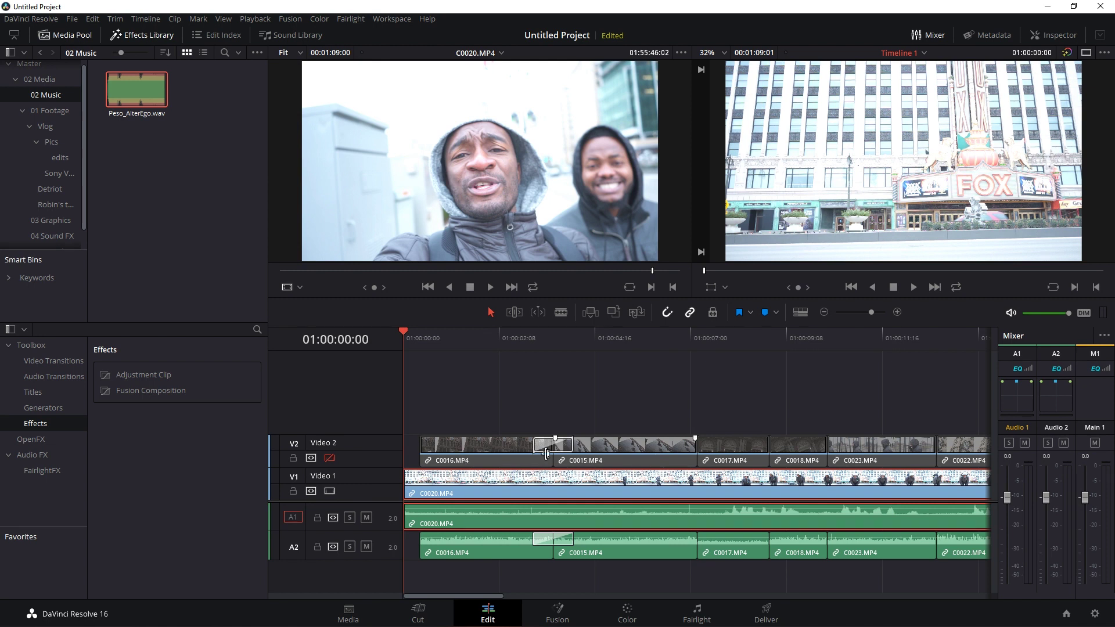
key(space)
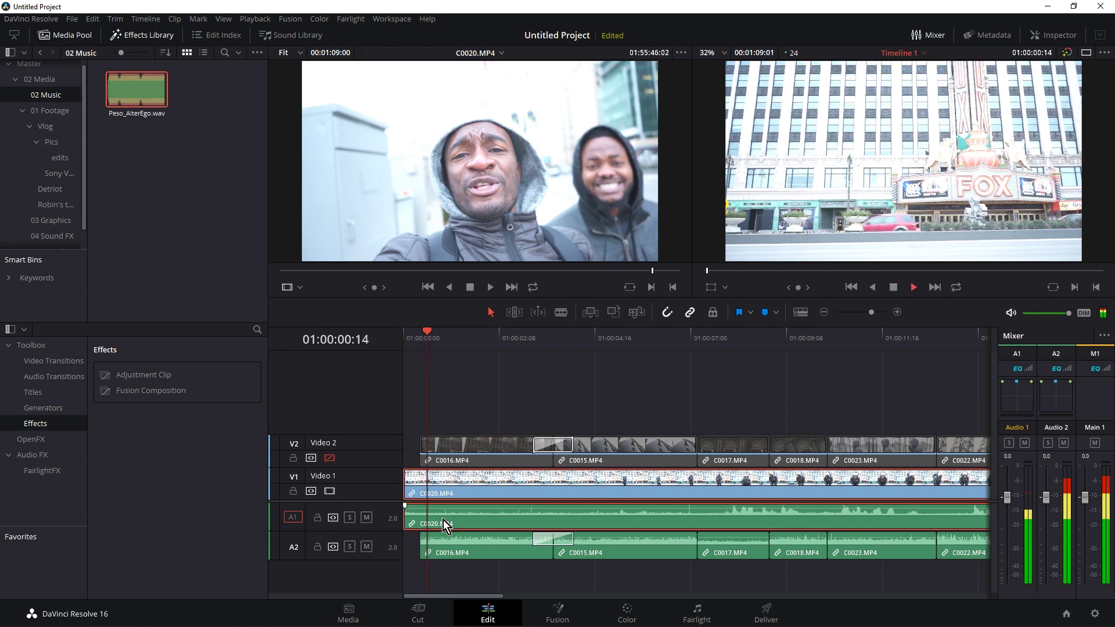
key(space)
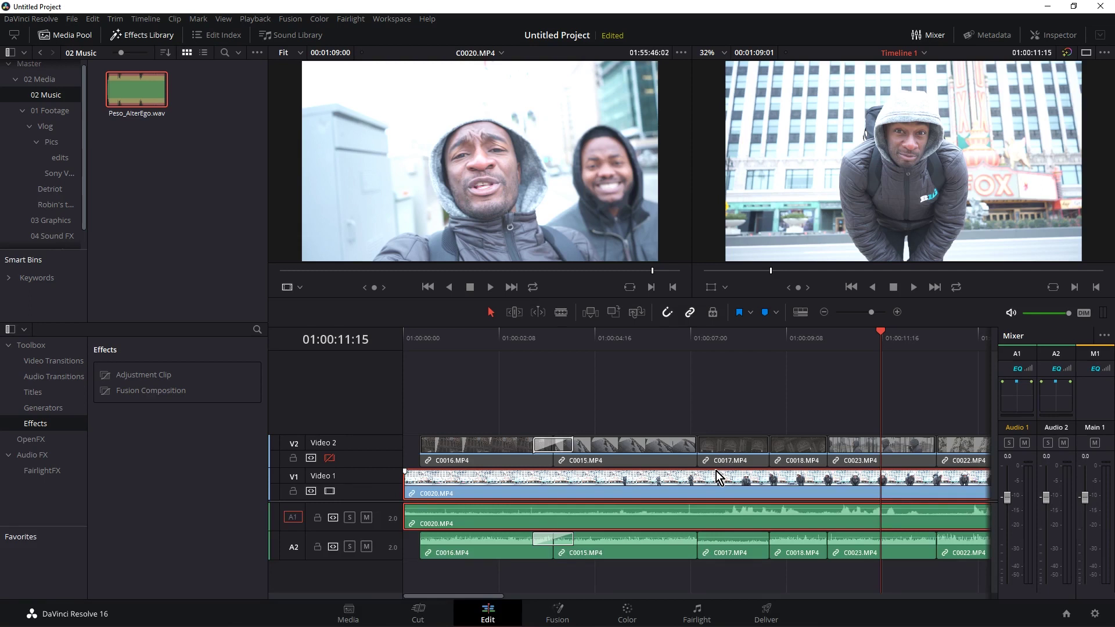
Mark C0020.MP4 on track 1 at 01:00:11:15, split it there and delete the part after the cut
key(m)
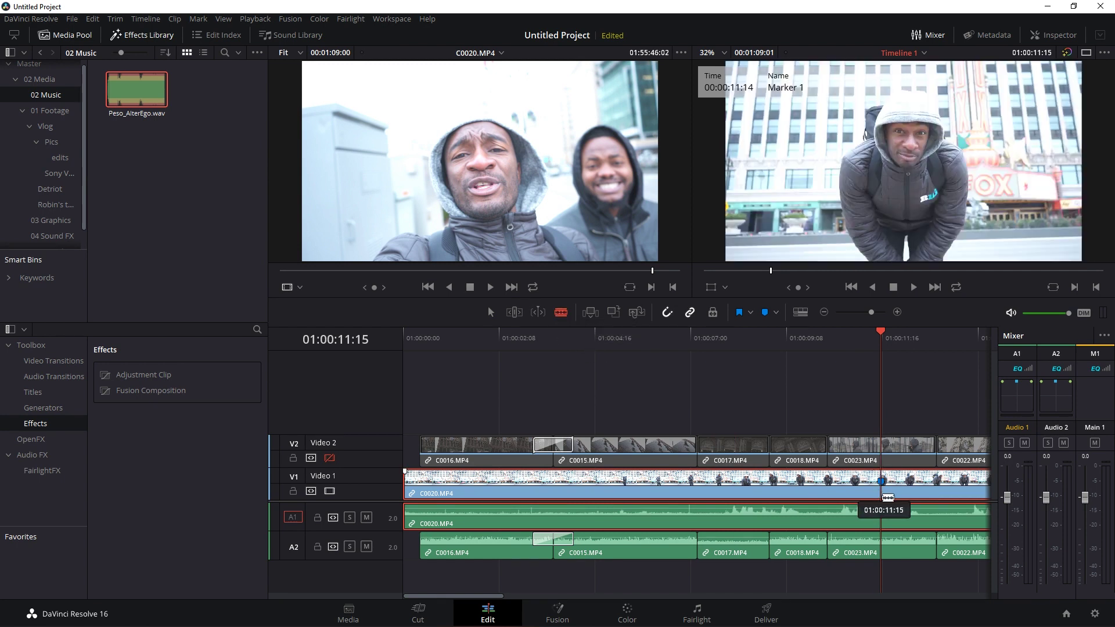
click(883, 494)
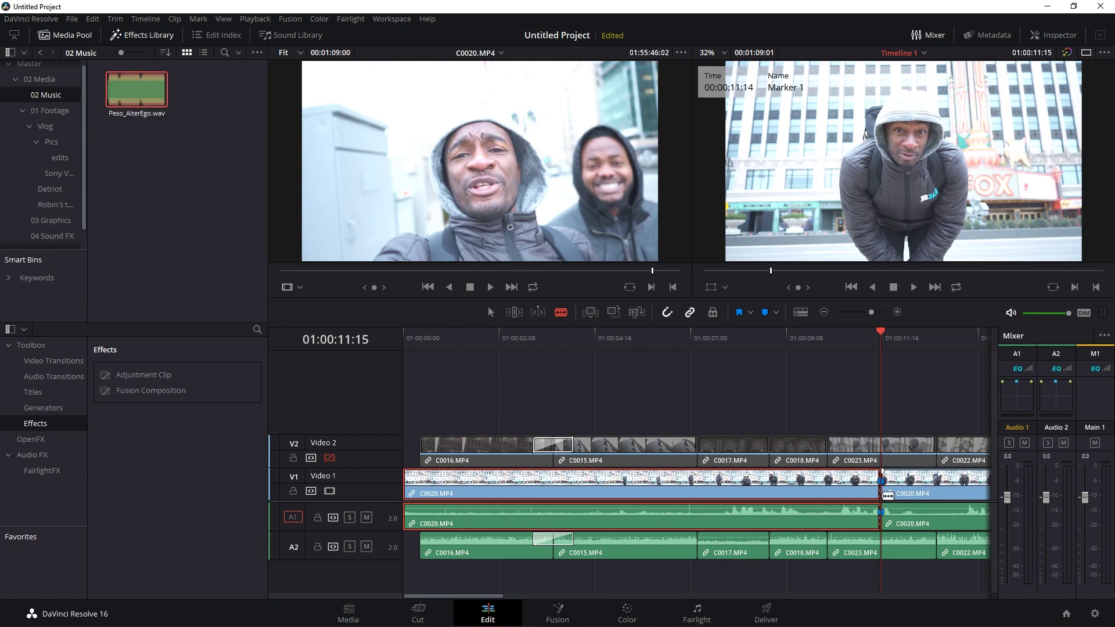
key(a)
click(898, 490)
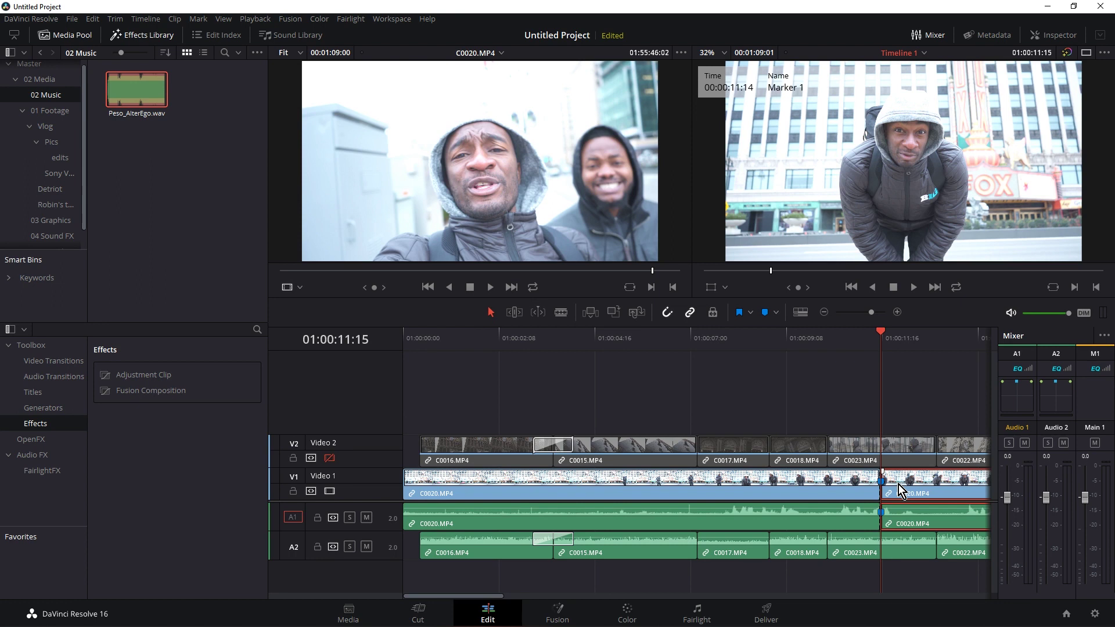
key(Delete)
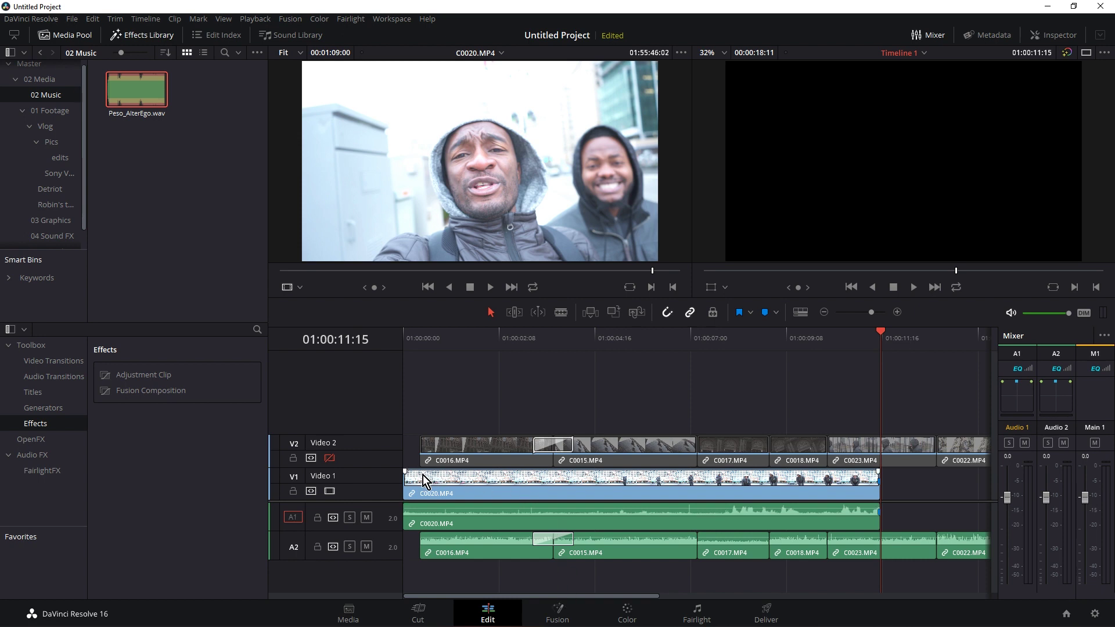
Move the trimmed C0020.MP4 along track 1 so it starts in line with C0021.MP4 on track 2
drag(417, 483, 956, 493)
drag(604, 597, 741, 597)
drag(608, 472, 712, 496)
Apply a Cross Dissolve video transition to the end of C0021.MP4 on track 2
click(786, 452)
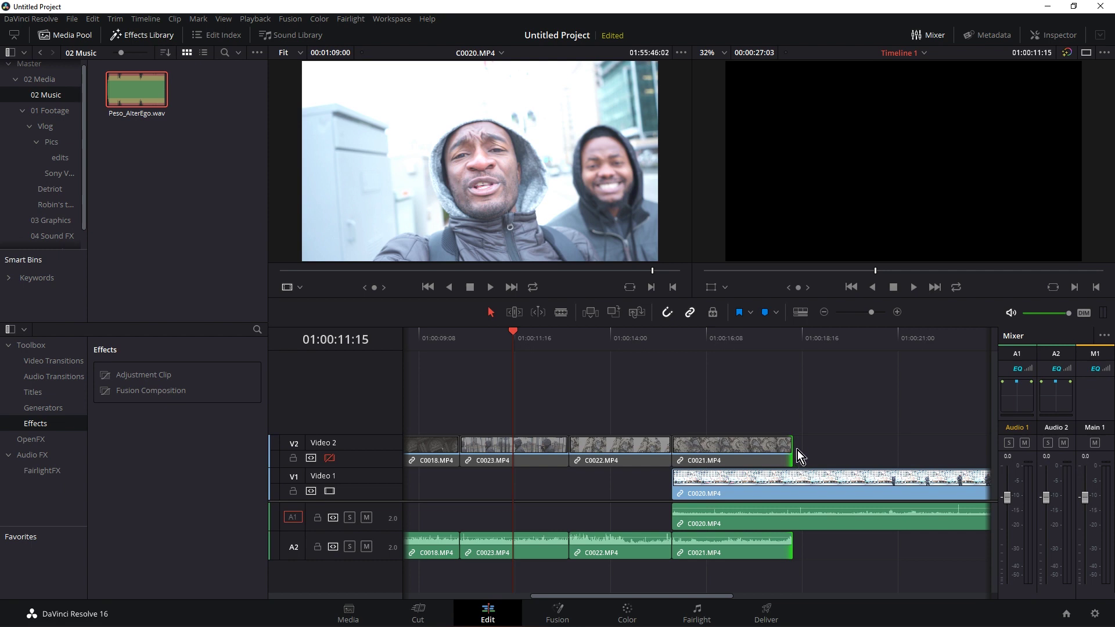
click(772, 448)
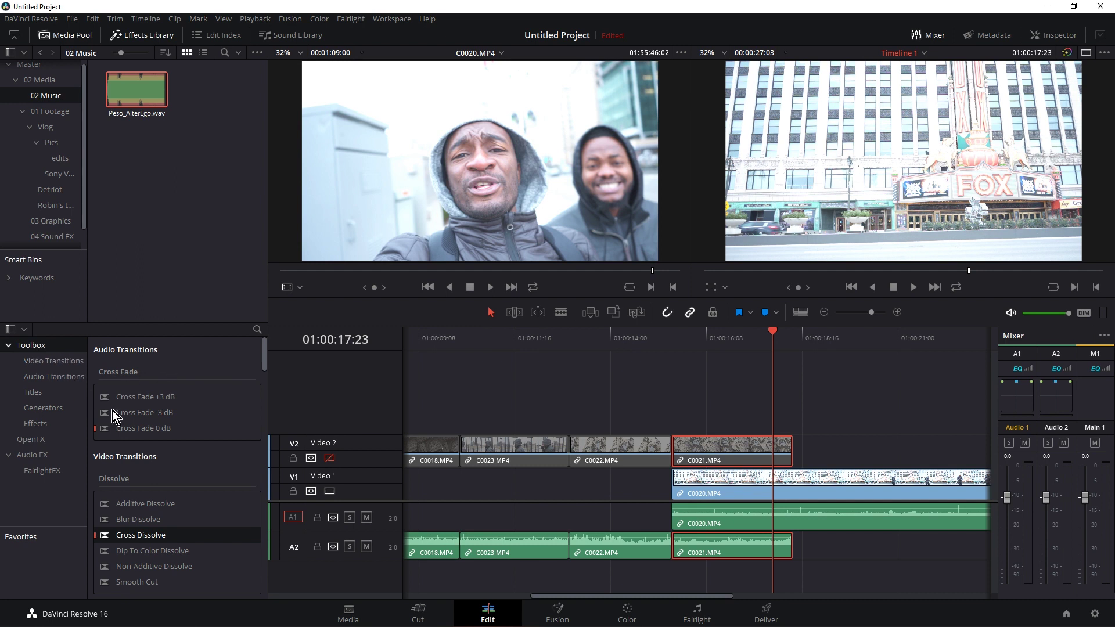
click(58, 361)
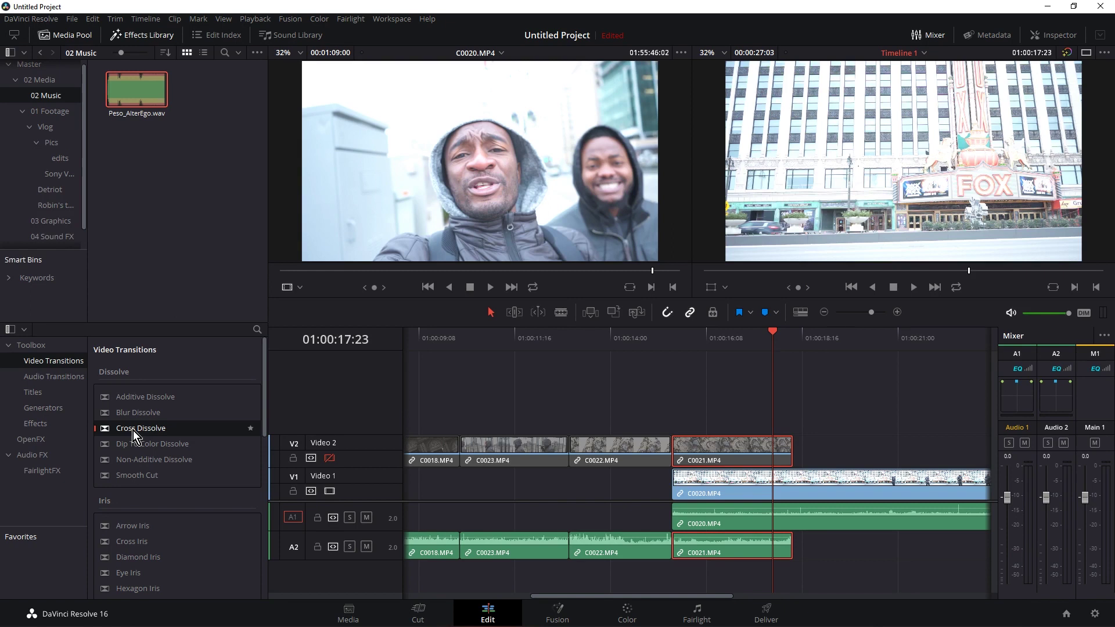
drag(134, 431, 793, 464)
Re-enable video track 2 and play the timeline from shortly before the end of C0021.MP4
click(331, 459)
click(725, 344)
key(space)
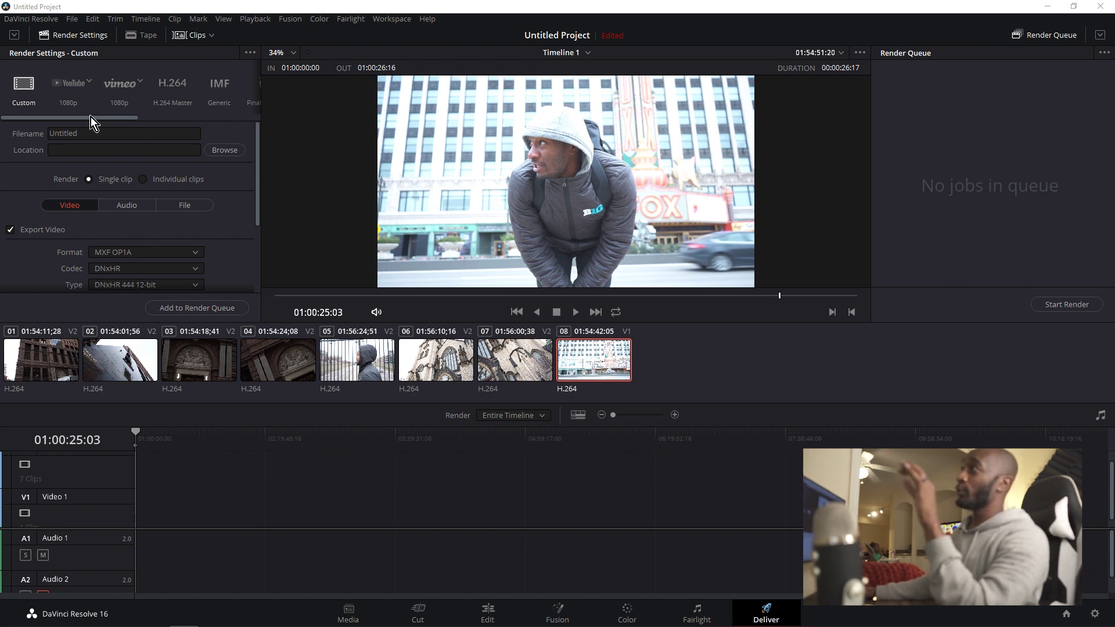
Choose the H.264 Master render preset and name the output file "testing Davinci"
mouse_move(91, 116)
mouse_down()
mouse_move(228, 113)
mouse_move(104, 119)
mouse_up()
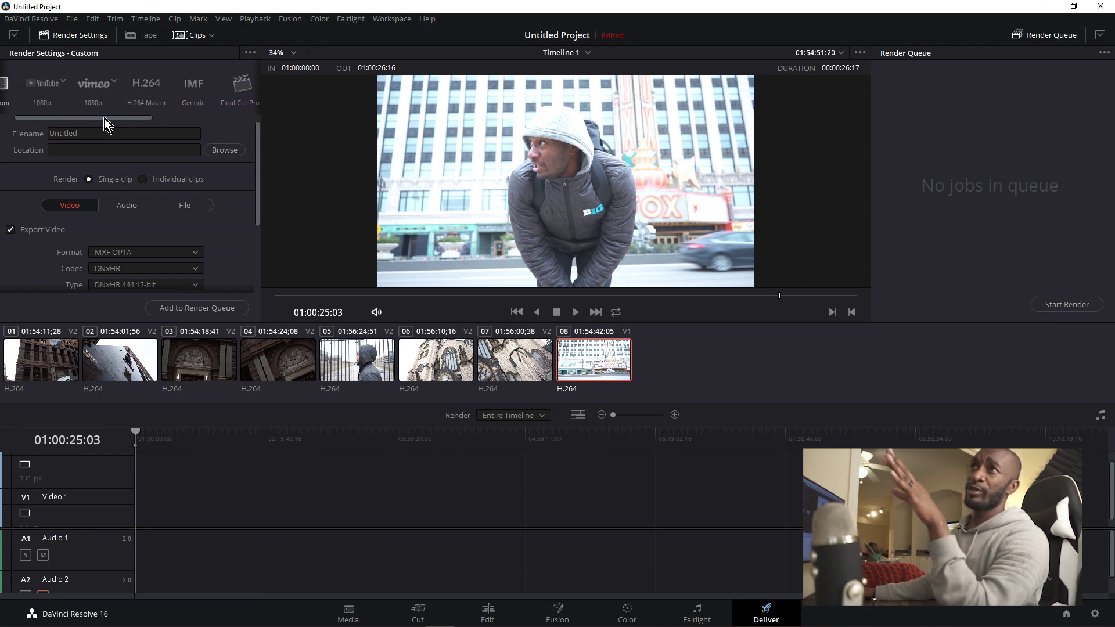
click(154, 84)
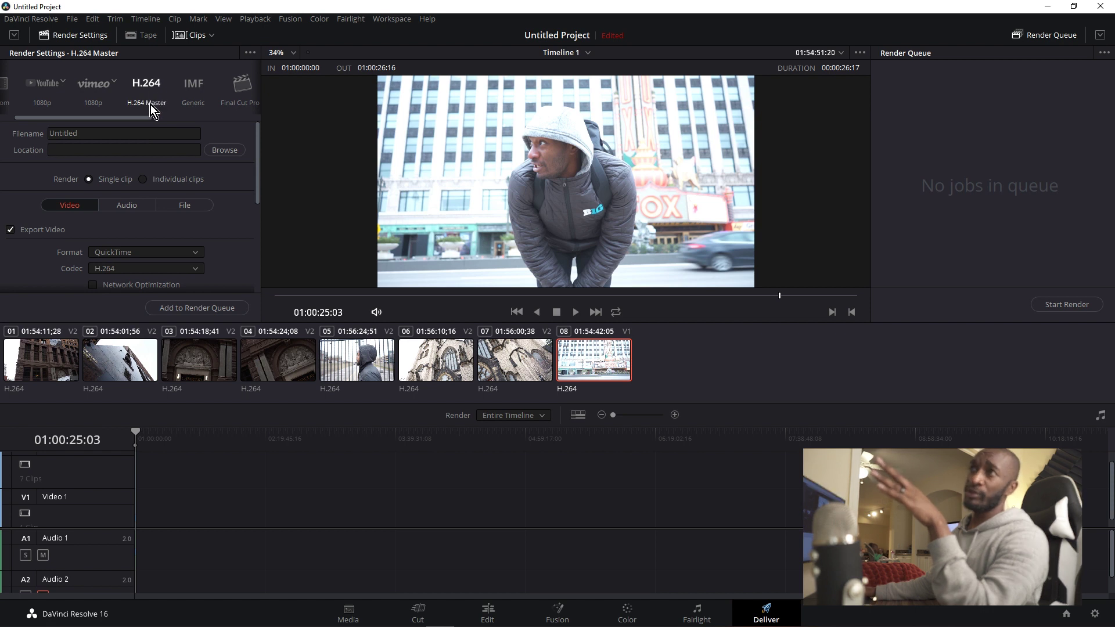
click(121, 132)
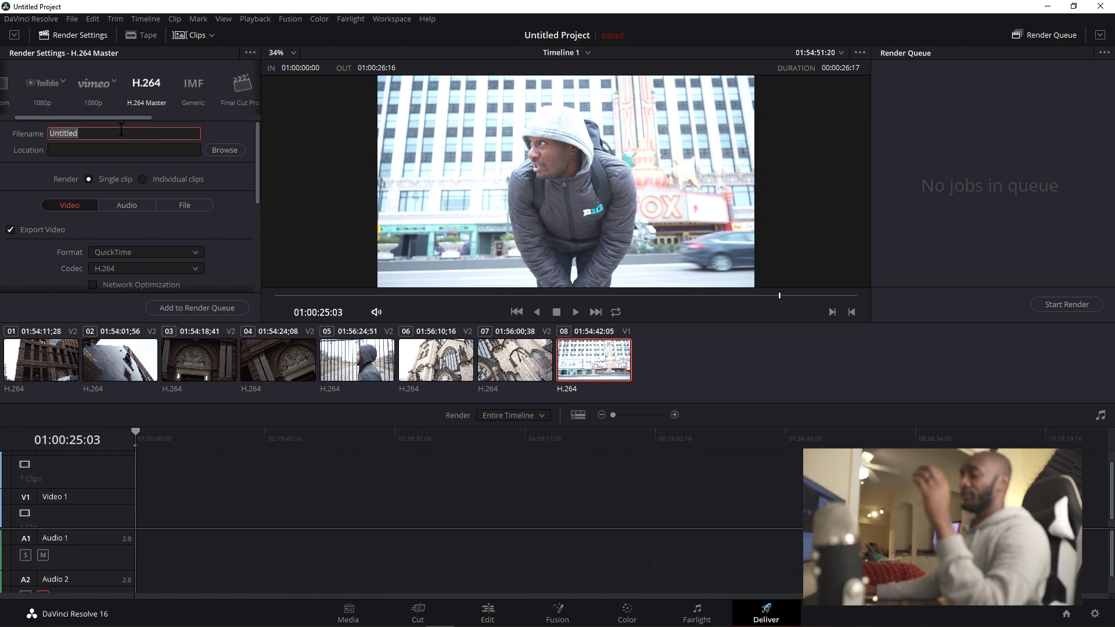
text(test)
text(in)
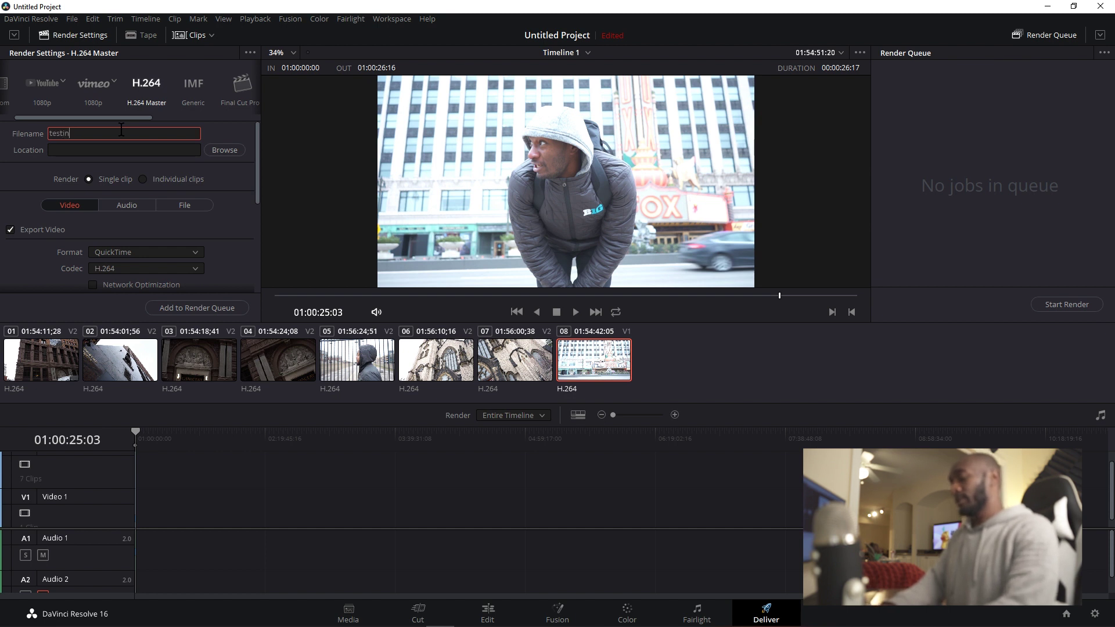
text(g D)
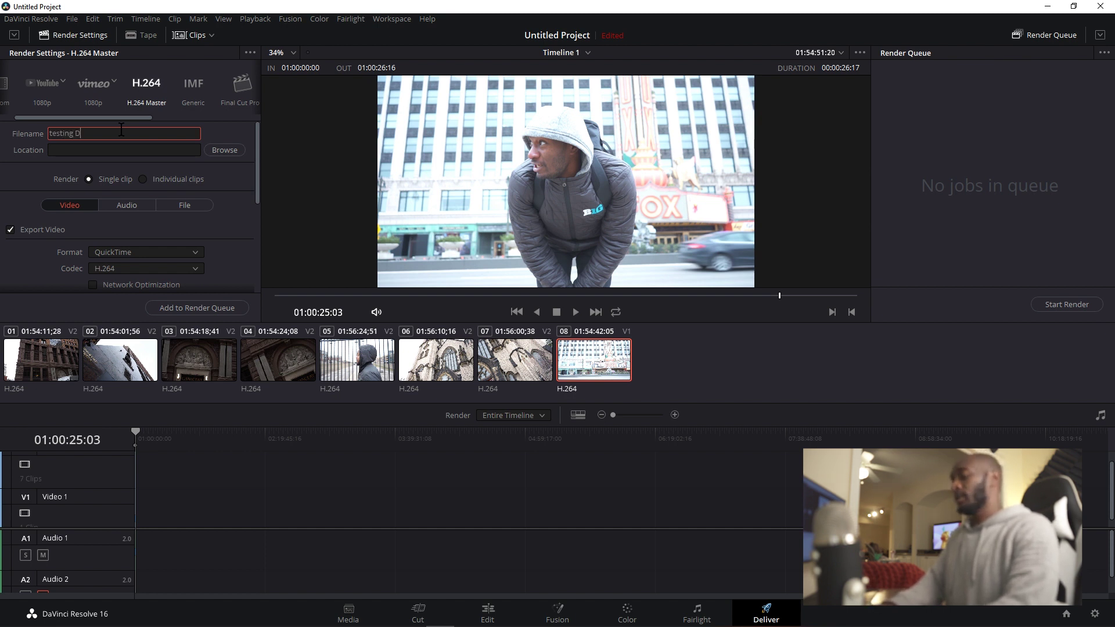
text(avinci)
Set the render location to the Desktop folder, keeping the entered file name
click(115, 150)
click(224, 152)
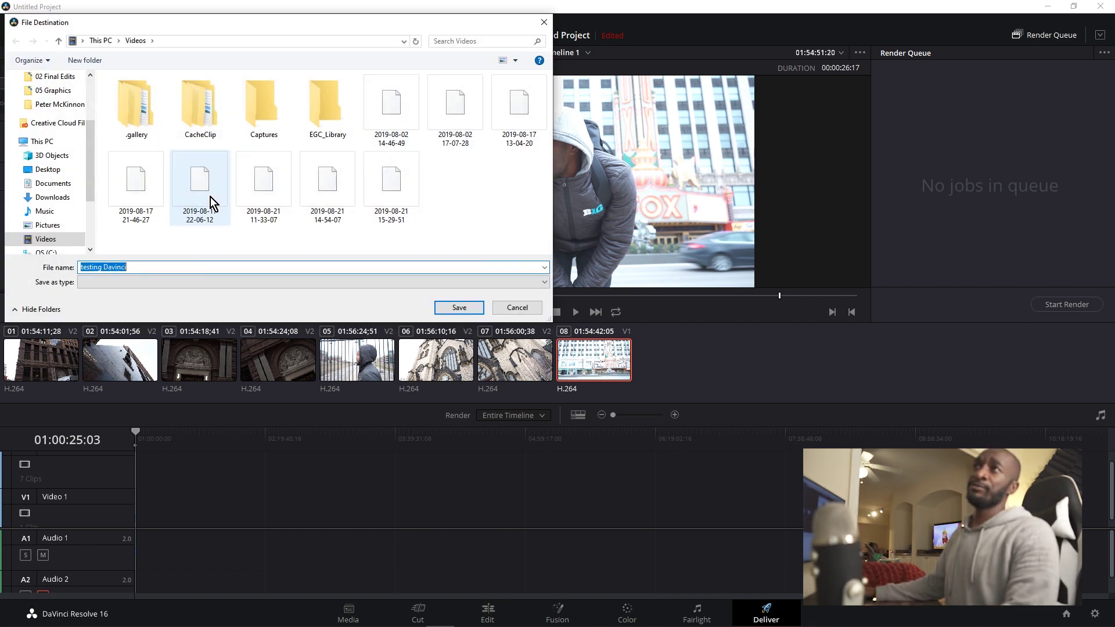
scroll(90, 130, up, 2)
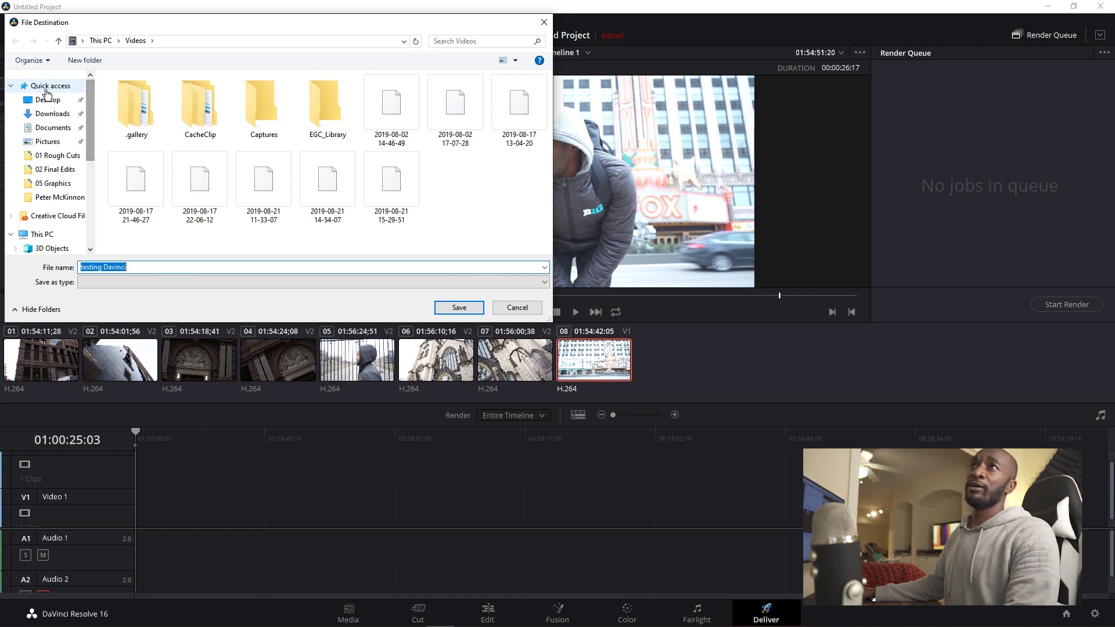
click(48, 99)
click(450, 306)
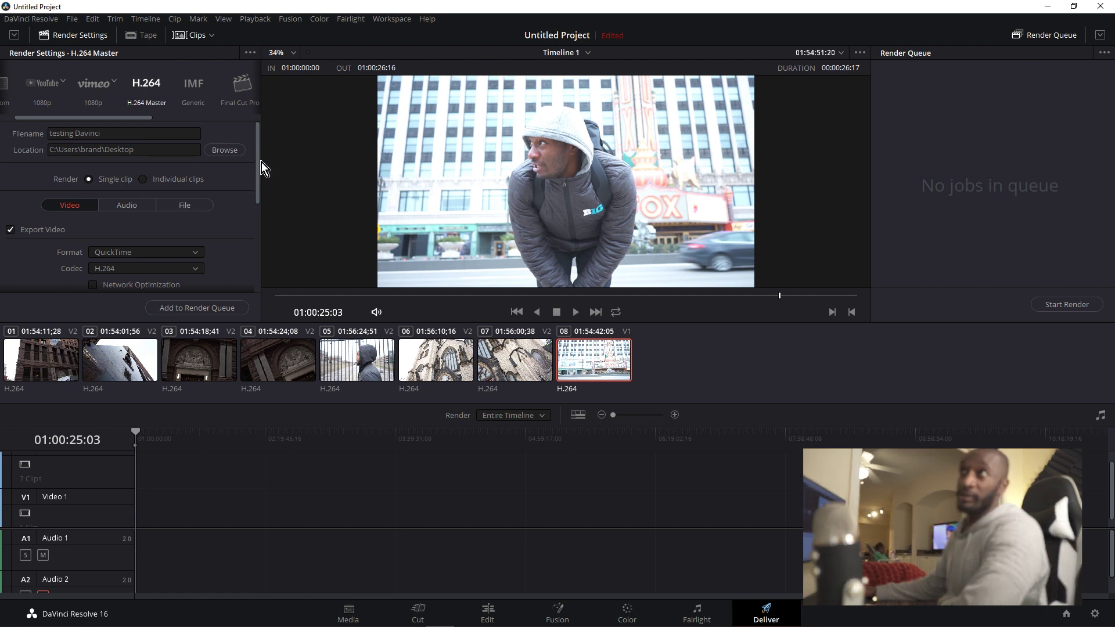
Set the video export format to MP4
drag(259, 162, 256, 185)
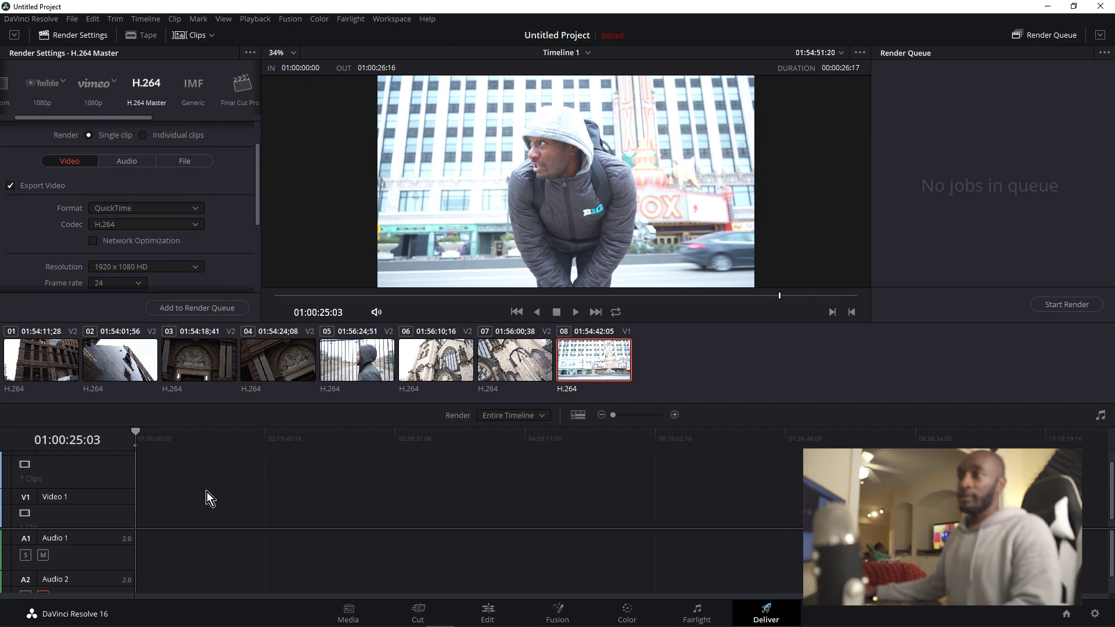
scroll(207, 493, up, 5)
scroll(207, 493, up, 3)
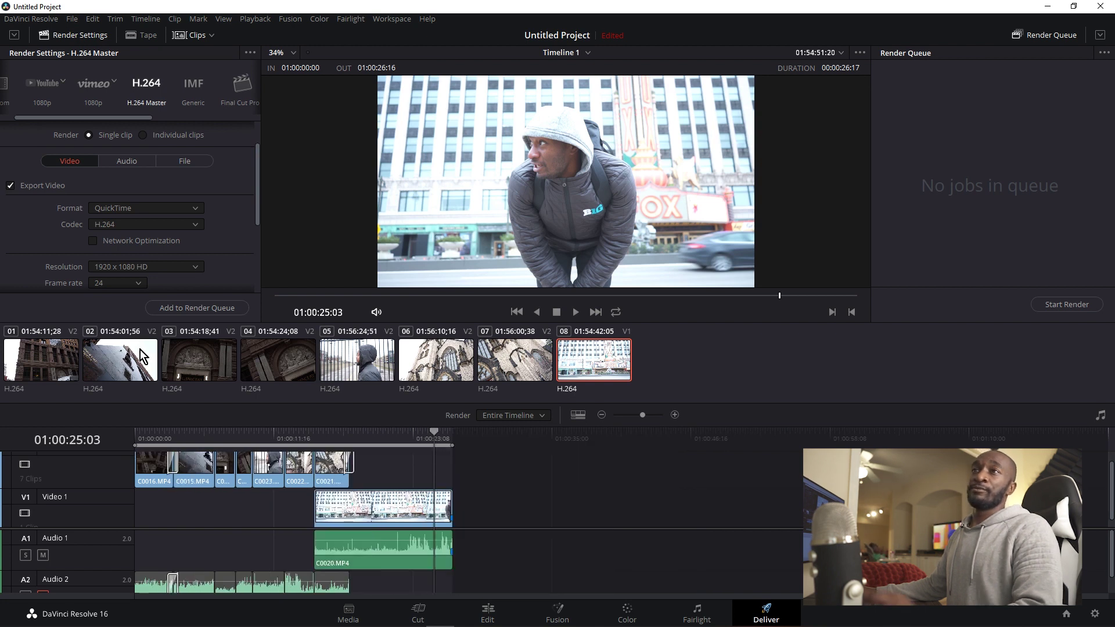
click(145, 208)
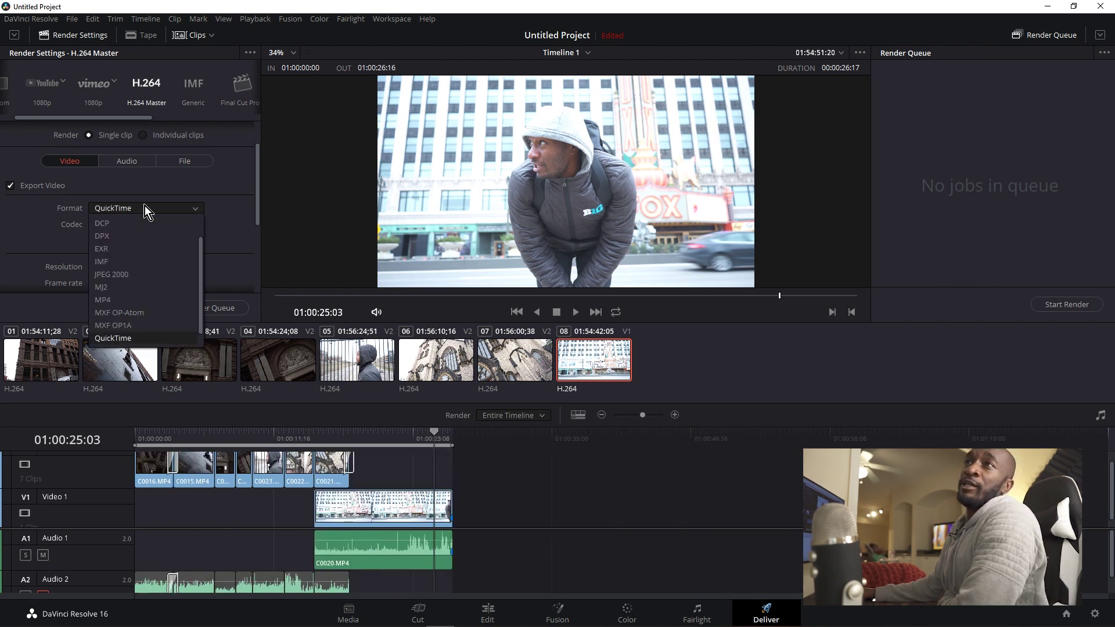
click(124, 298)
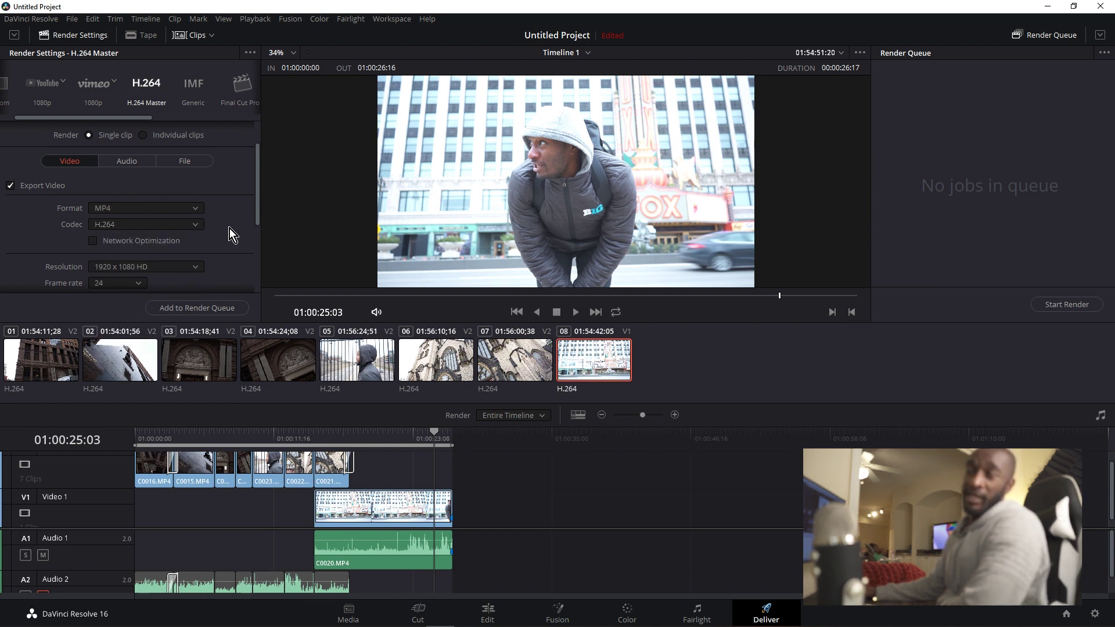
Review the remaining video export settings, add the timeline to the render queue and start rendering the job
scroll(249, 233, down, 3)
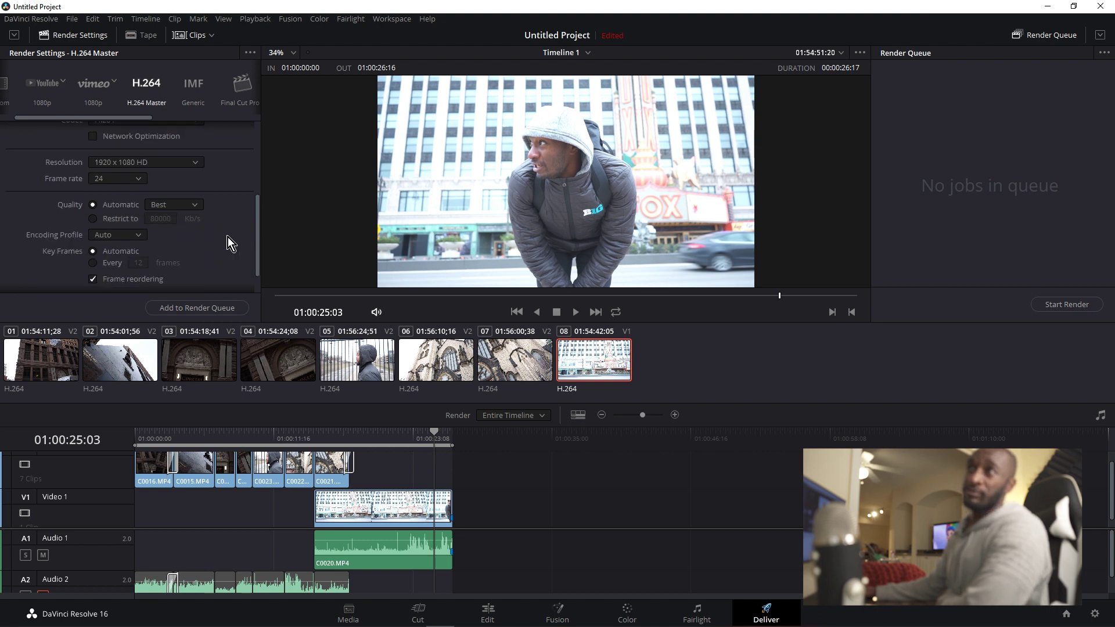
scroll(228, 237, down, 1)
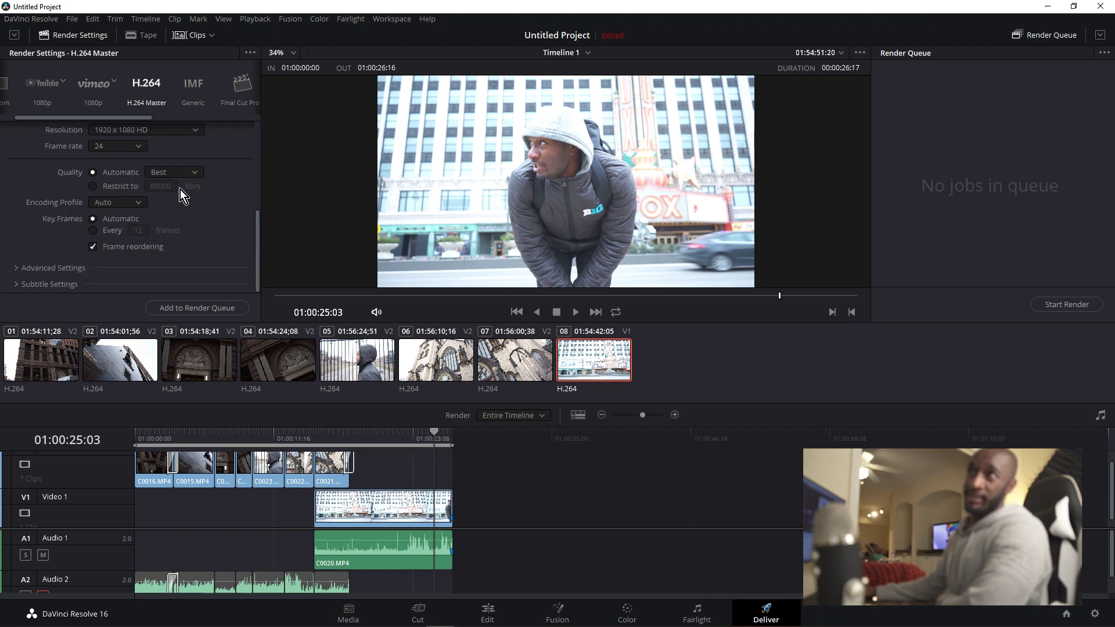
click(180, 308)
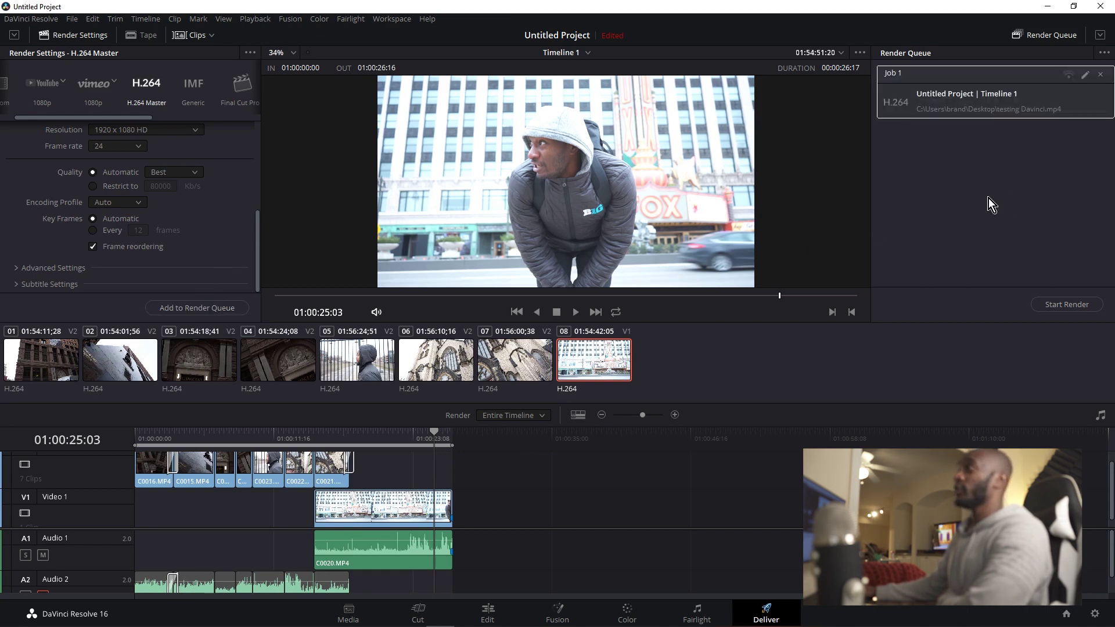
click(1071, 308)
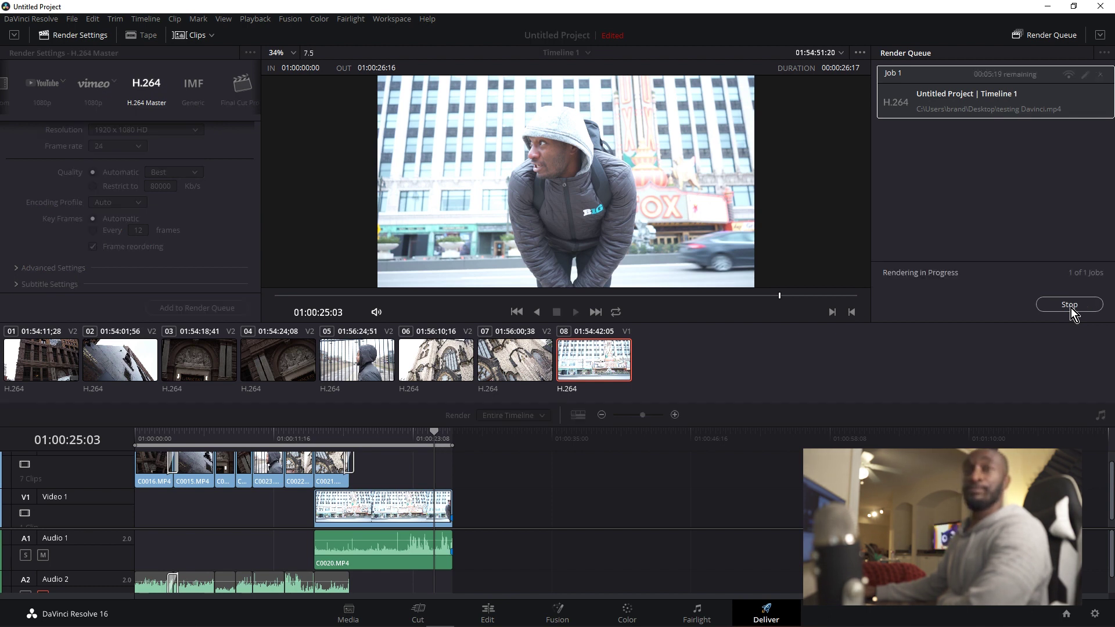